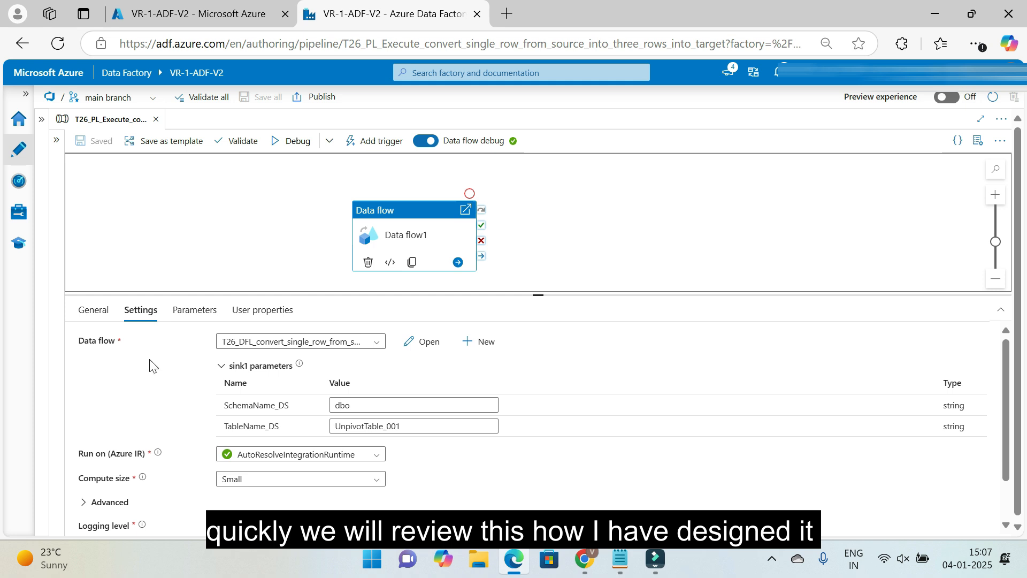
# Open the data flow used by the pipeline's Data flow1 activity
pyautogui.moveTo(539, 295); pyautogui.dragTo(537, 288)
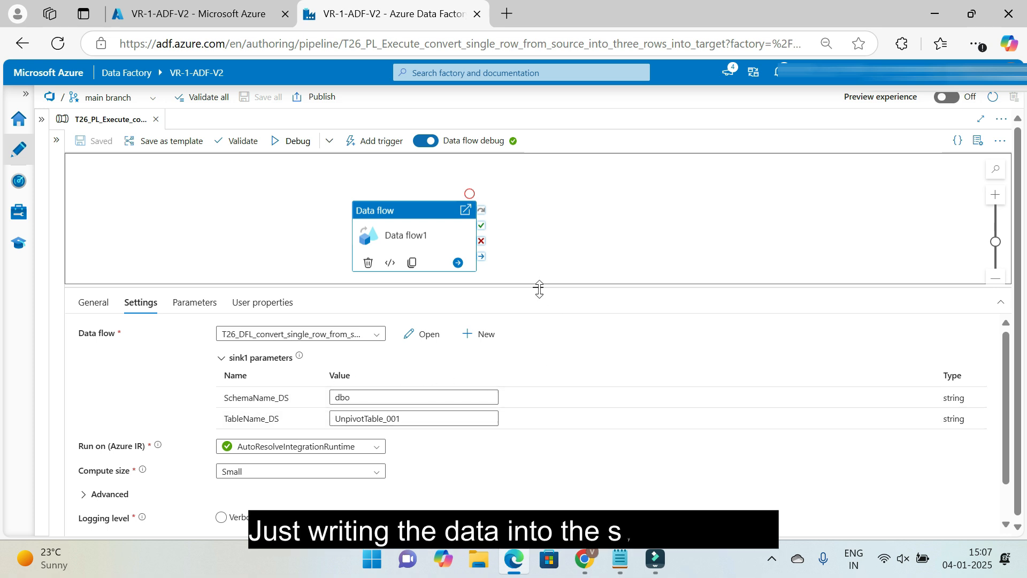
pyautogui.moveTo(539, 288); pyautogui.dragTo(542, 284)
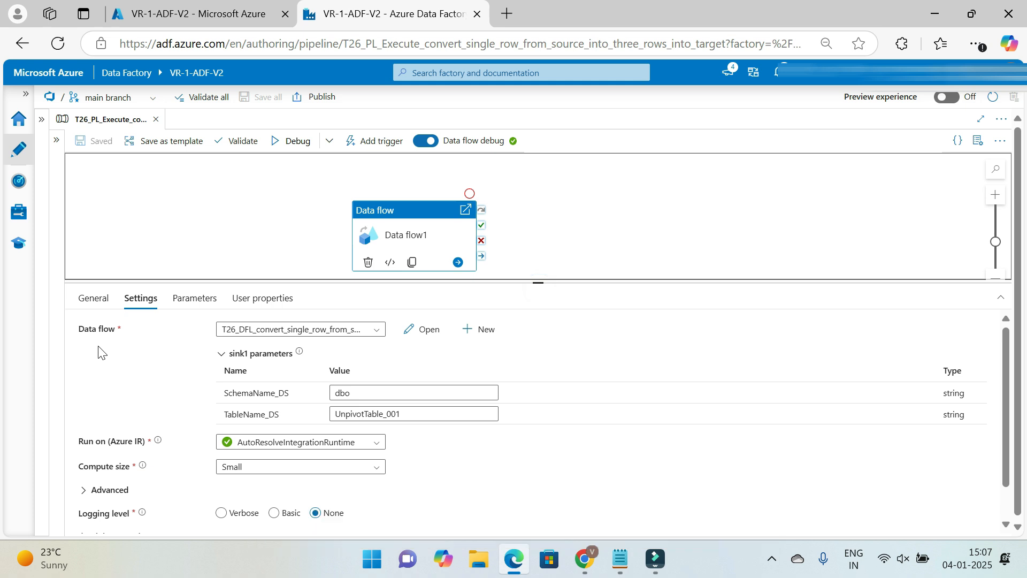
pyautogui.click(431, 332)
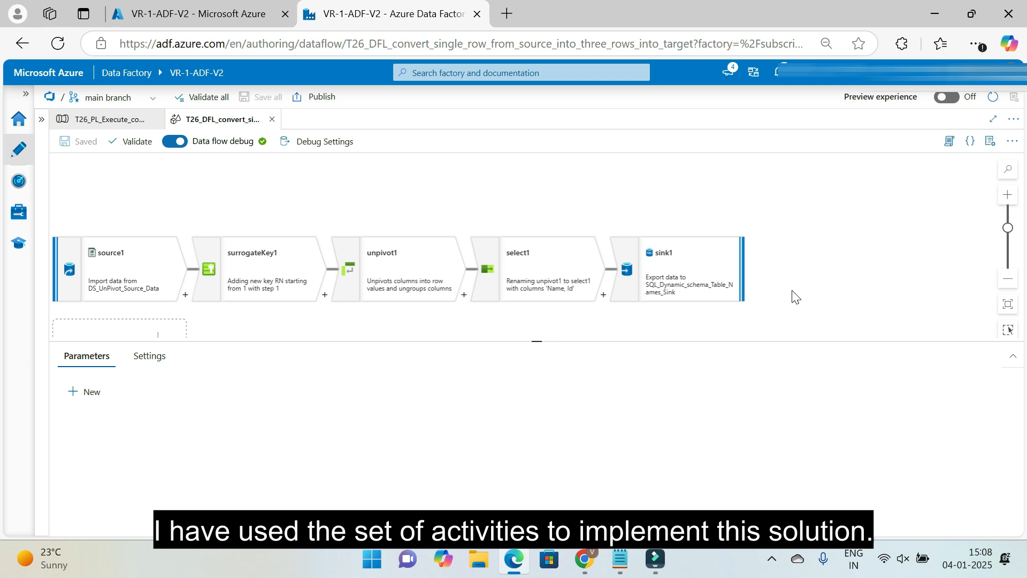
# Review the source1 transformation's settings and open its DS_UnPivot_Source_Data dataset
pyautogui.click(124, 259)
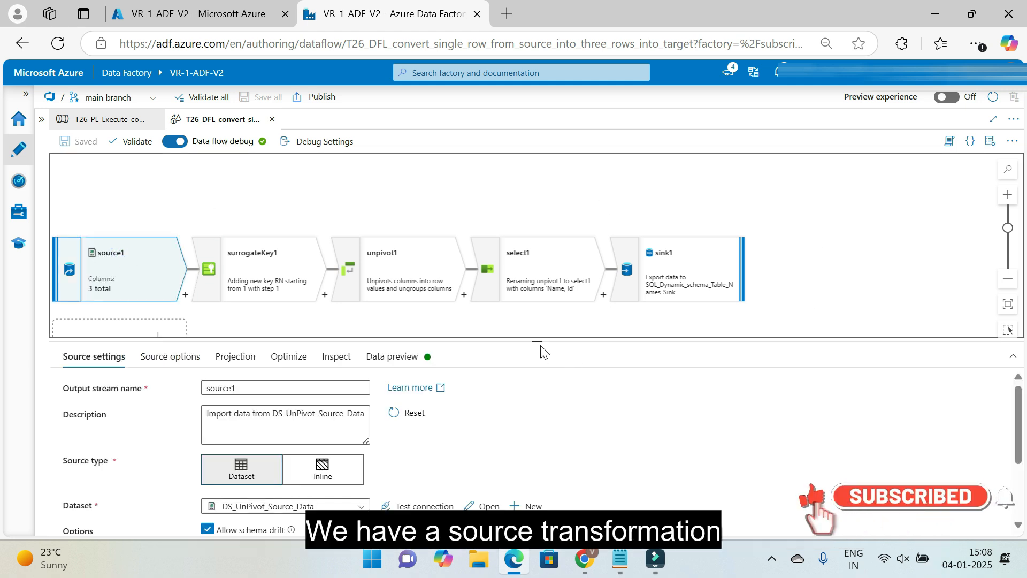
pyautogui.moveTo(540, 347); pyautogui.dragTo(545, 296)
pyautogui.scroll(-2, 454, 212)
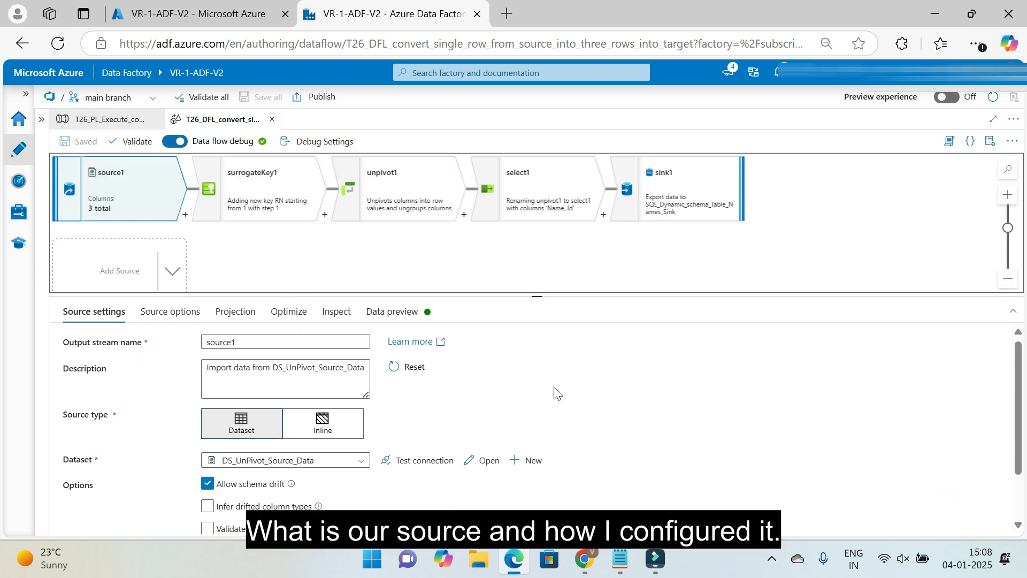
pyautogui.scroll(-2, 554, 393)
pyautogui.click(486, 399)
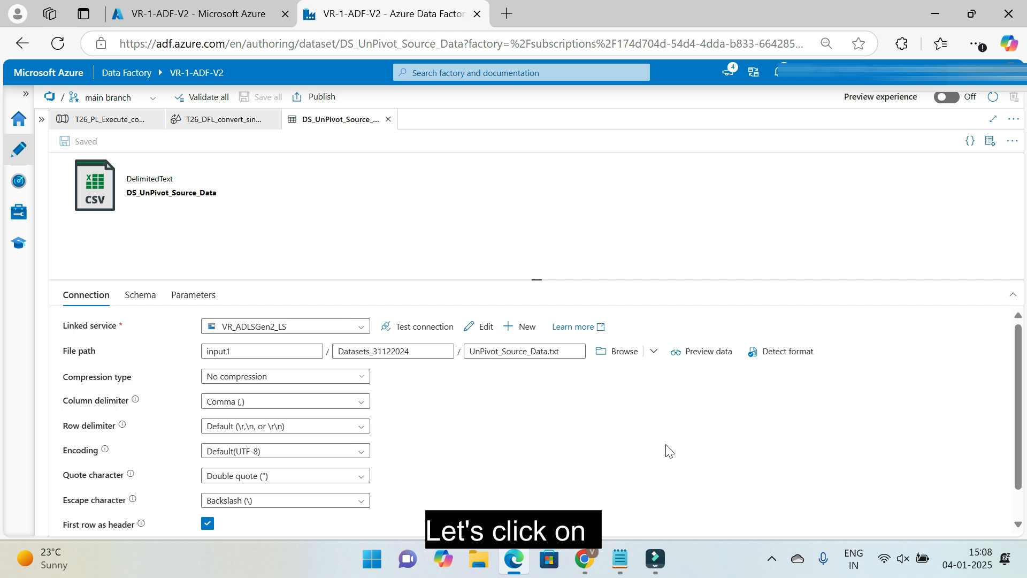
# Examine the dataset's connection settings and preview the rows of UnPivot_Source_Data.txt
pyautogui.moveTo(538, 281); pyautogui.dragTo(545, 227)
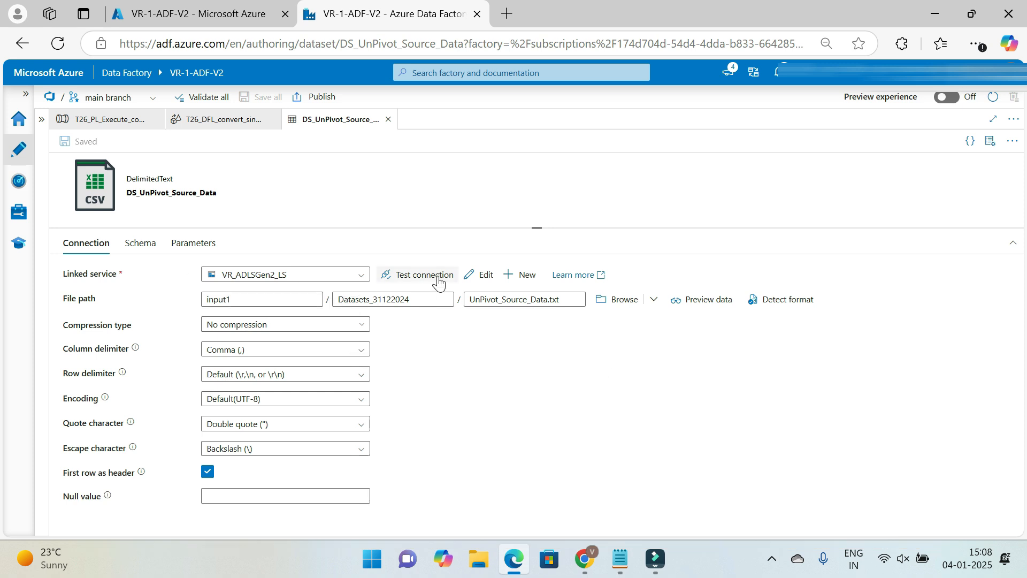
pyautogui.click(709, 304)
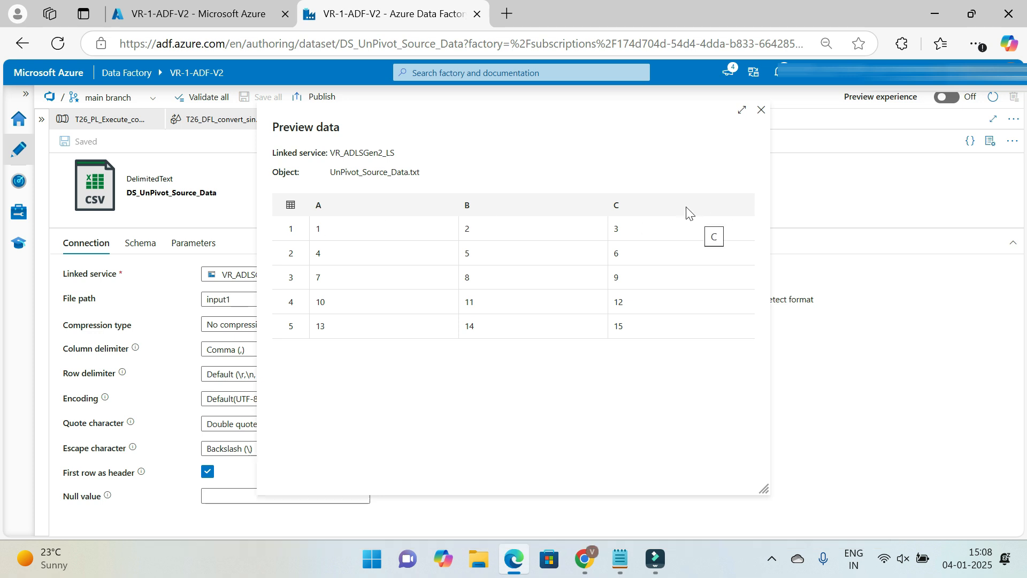
pyautogui.click(761, 110)
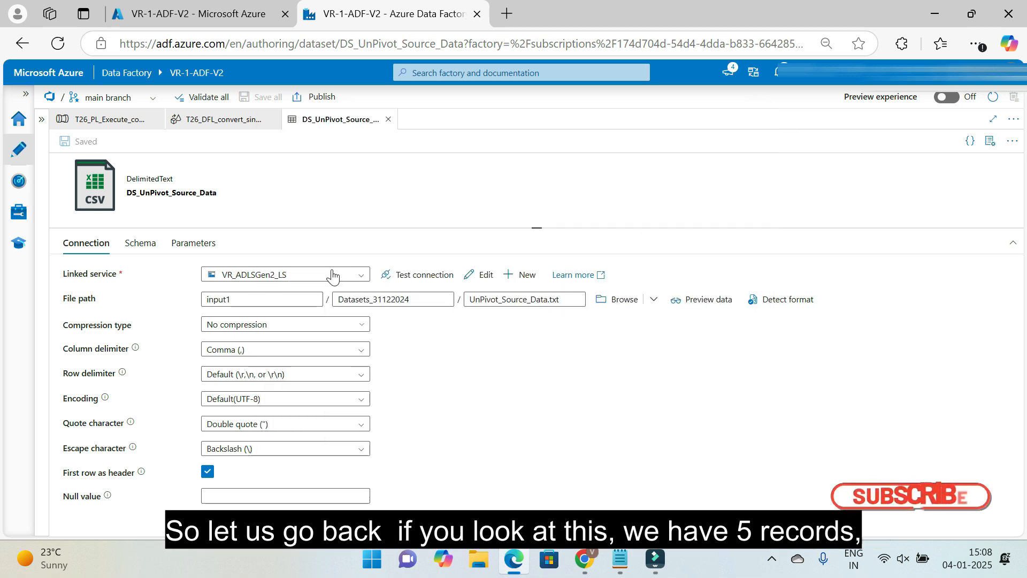
pyautogui.click(676, 297)
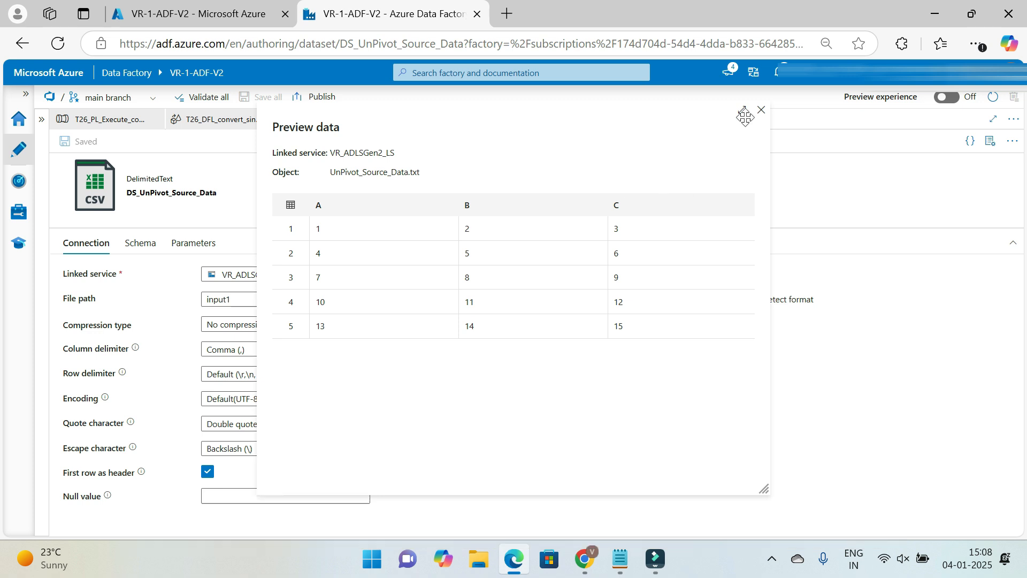
pyautogui.click(761, 111)
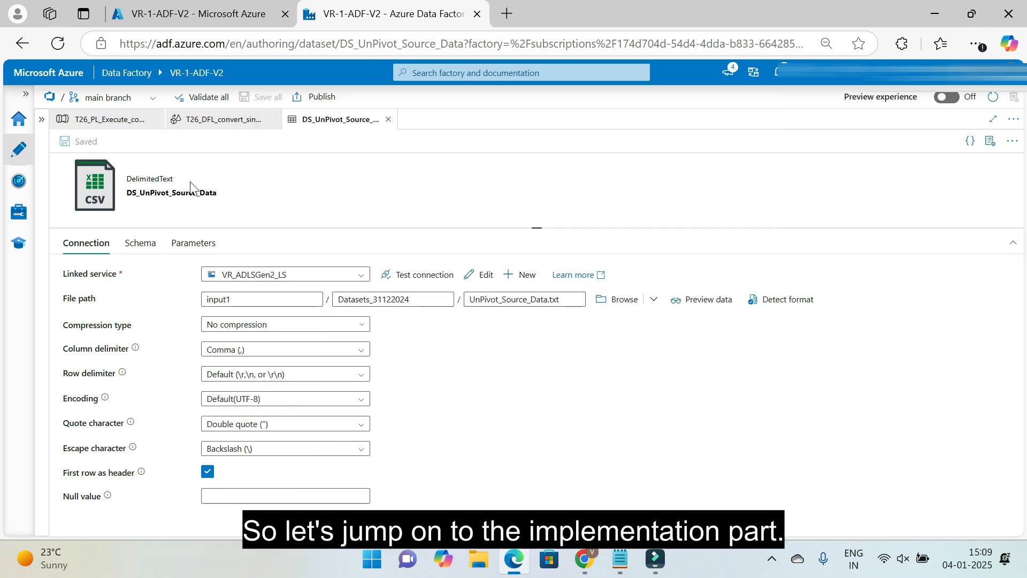
# Return to the T26_DFL data flow and load the source1 transformation's data preview
pyautogui.click(227, 119)
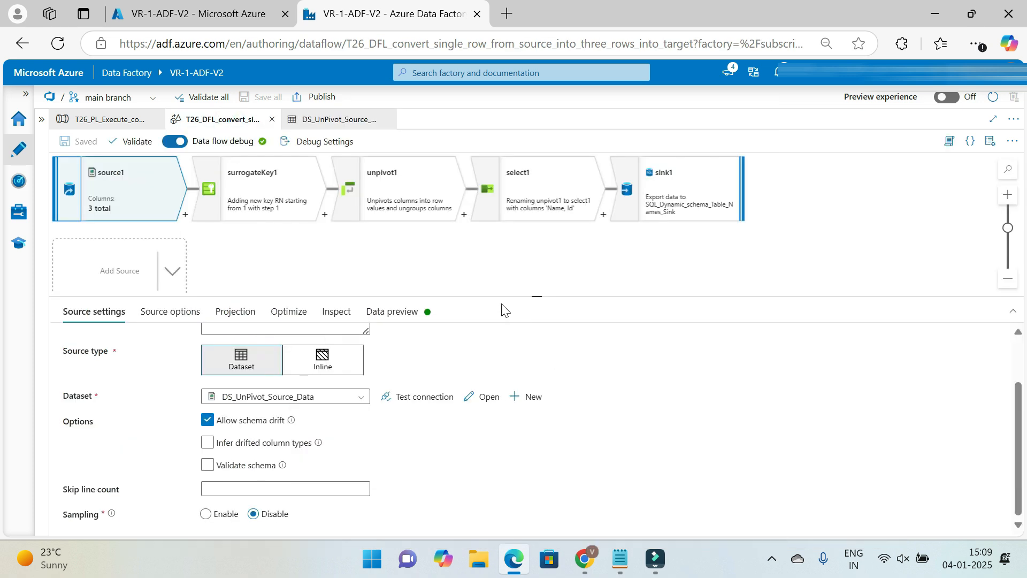
pyautogui.scroll(2, 347, 278)
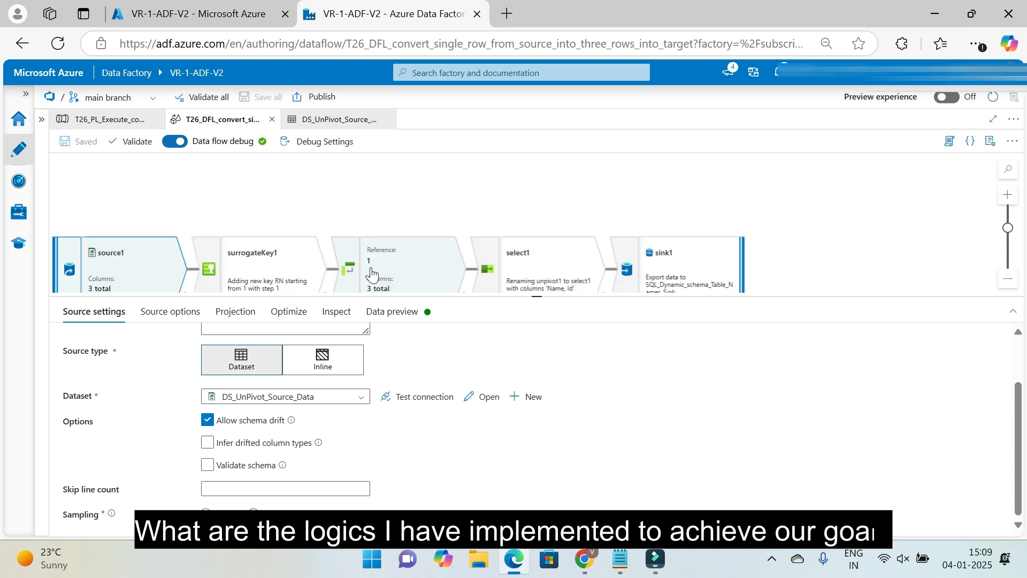
pyautogui.scroll(-2, 372, 285)
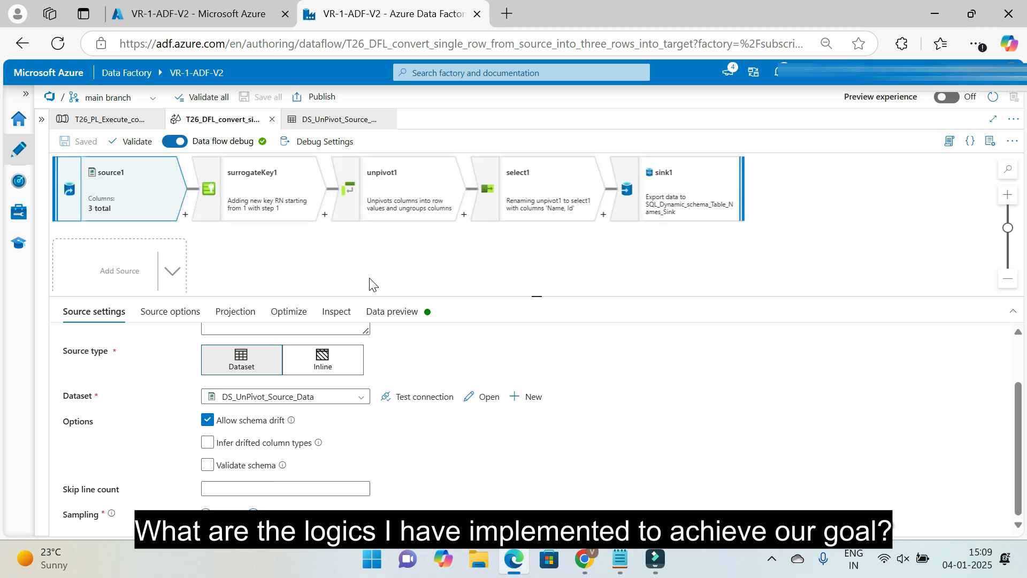
pyautogui.click(267, 197)
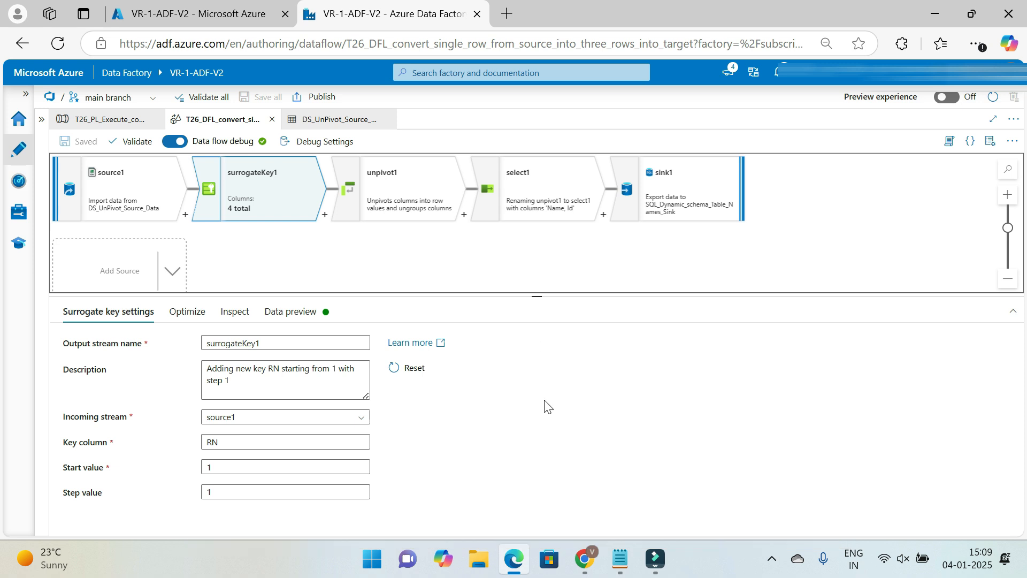
pyautogui.click(114, 200)
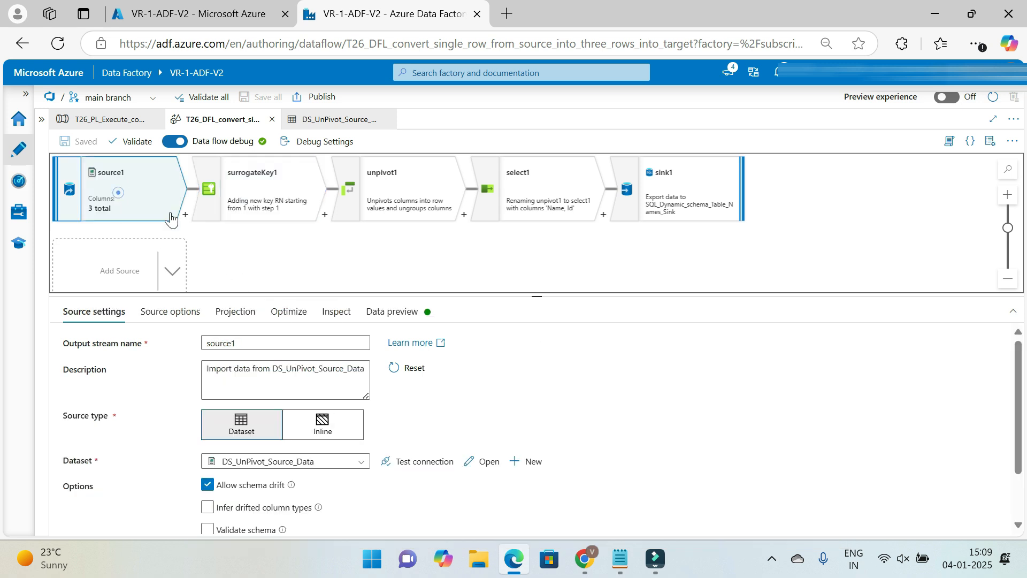
pyautogui.click(403, 313)
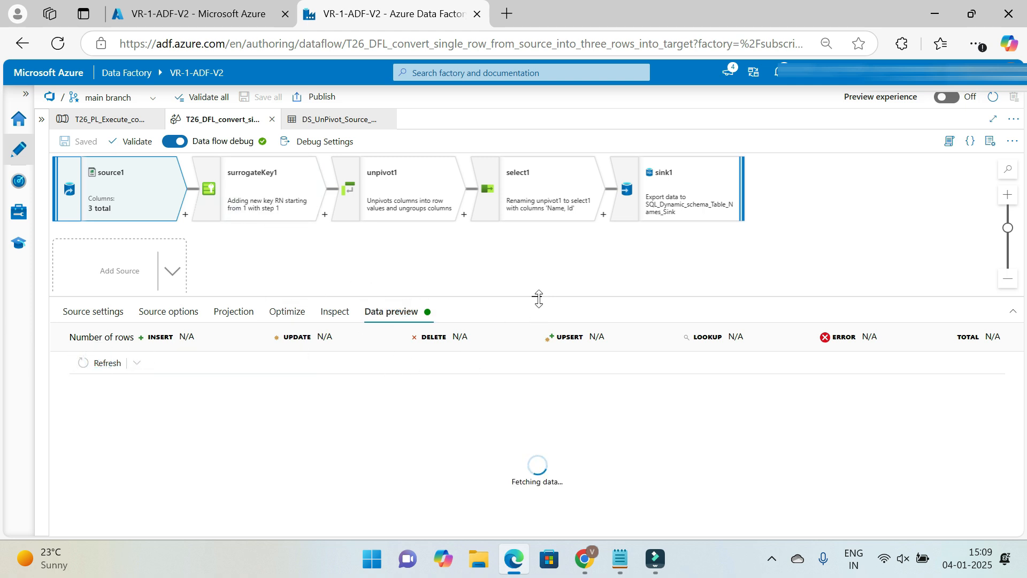
pyautogui.moveTo(539, 299); pyautogui.dragTo(536, 259)
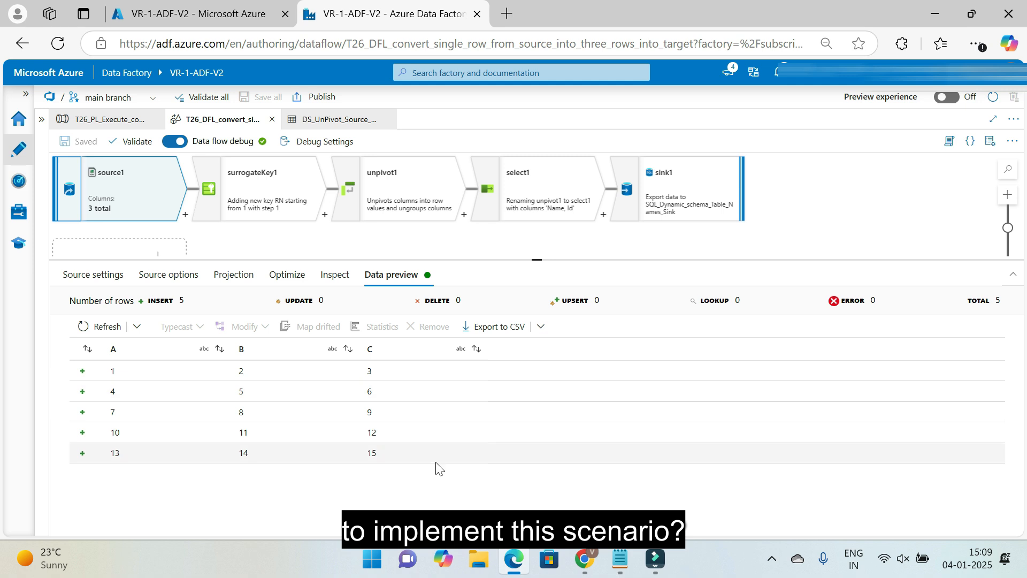
# Examine the surrogateKey1 transformation's key column, start value and step value
pyautogui.click(257, 206)
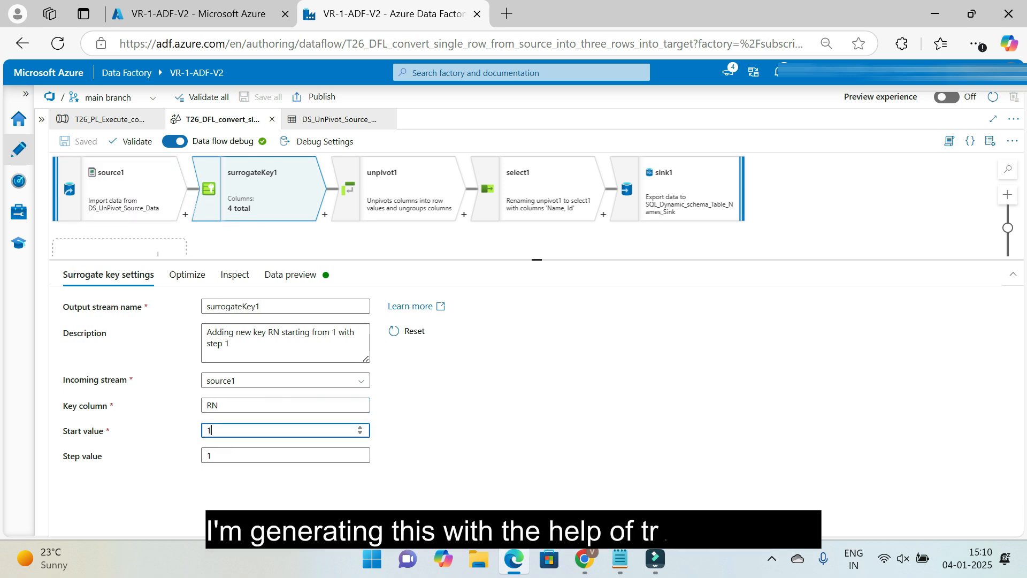
pyautogui.click(221, 435)
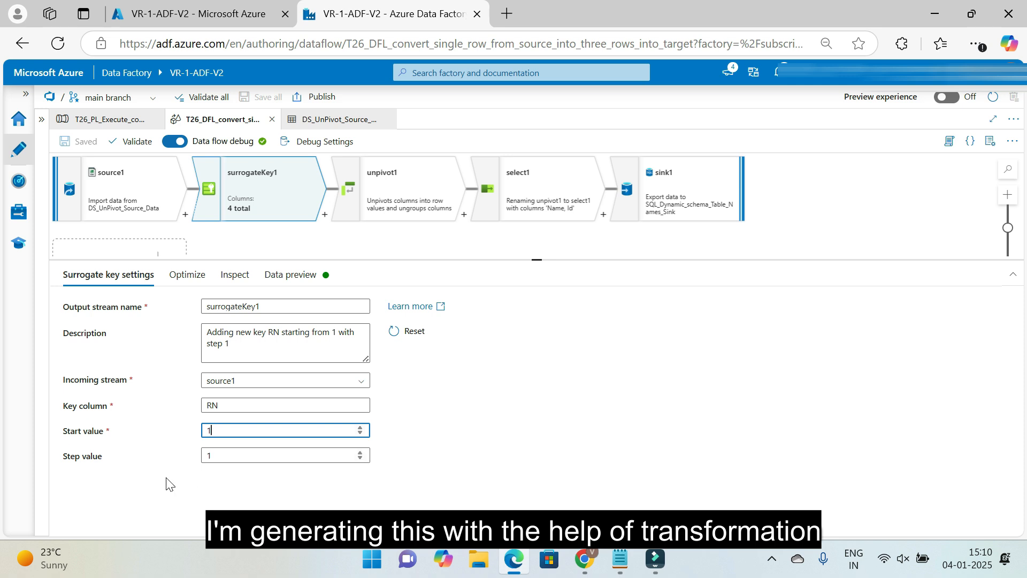
pyautogui.click(211, 455)
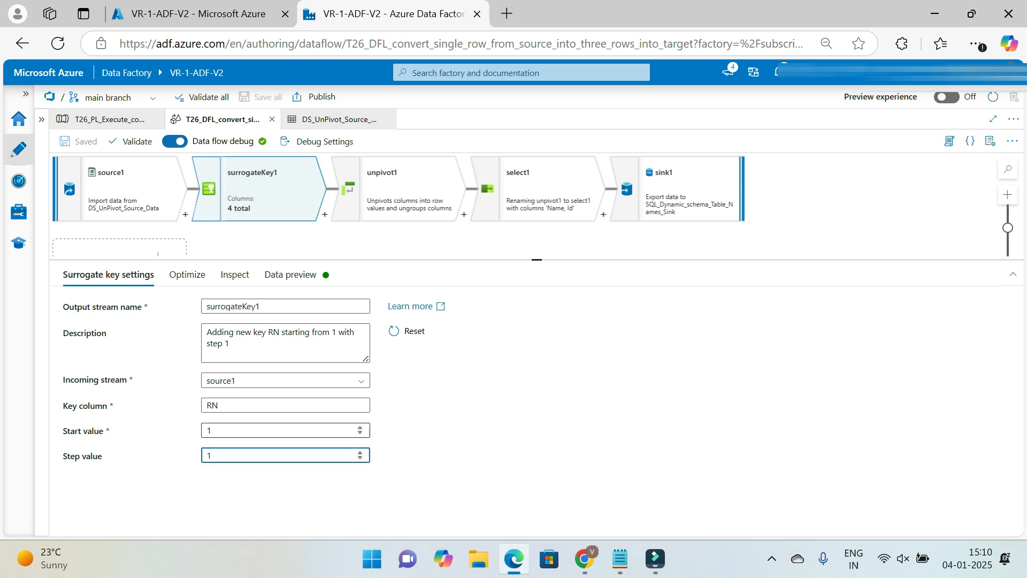
pyautogui.click(210, 430)
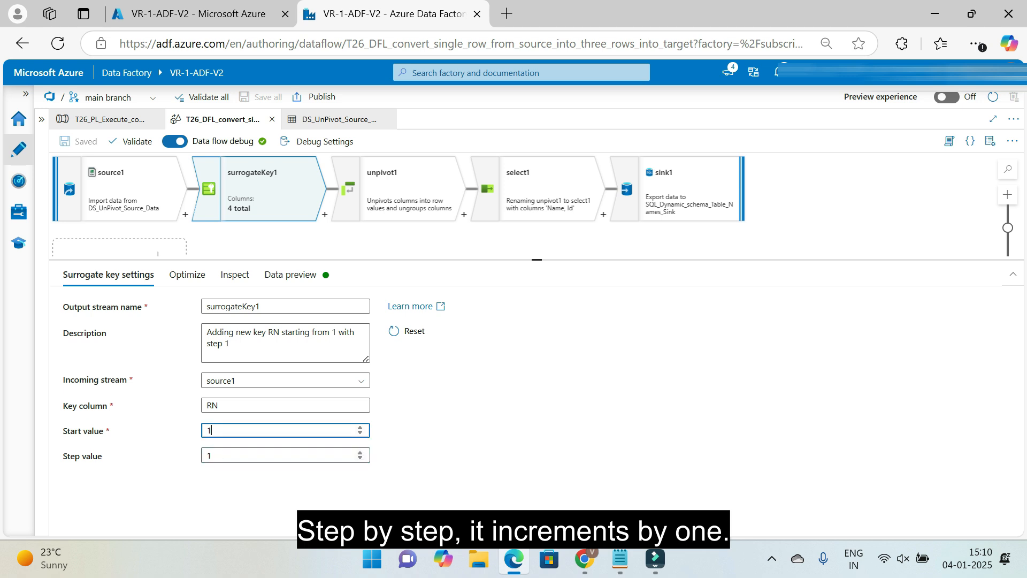
pyautogui.click(211, 456)
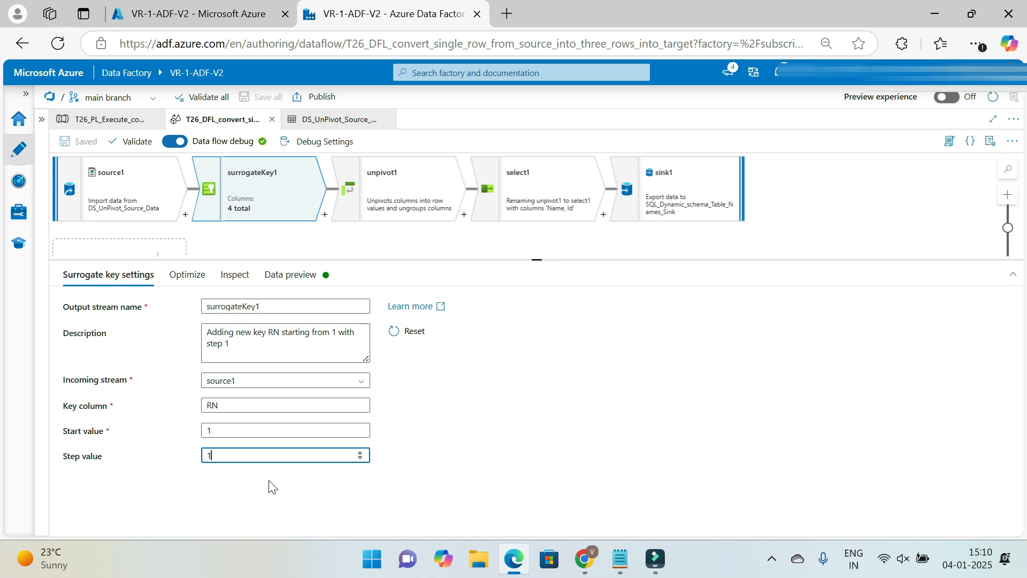
# Refresh the surrogateKey1 data preview to check the generated RN column
pyautogui.click(289, 275)
pyautogui.click(102, 326)
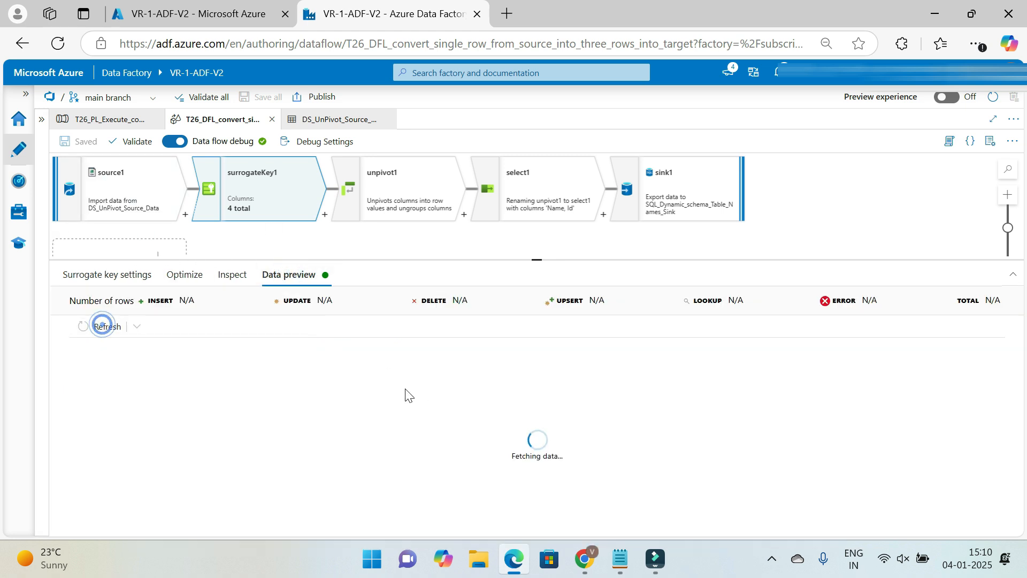
pyautogui.moveTo(541, 262); pyautogui.dragTo(540, 247)
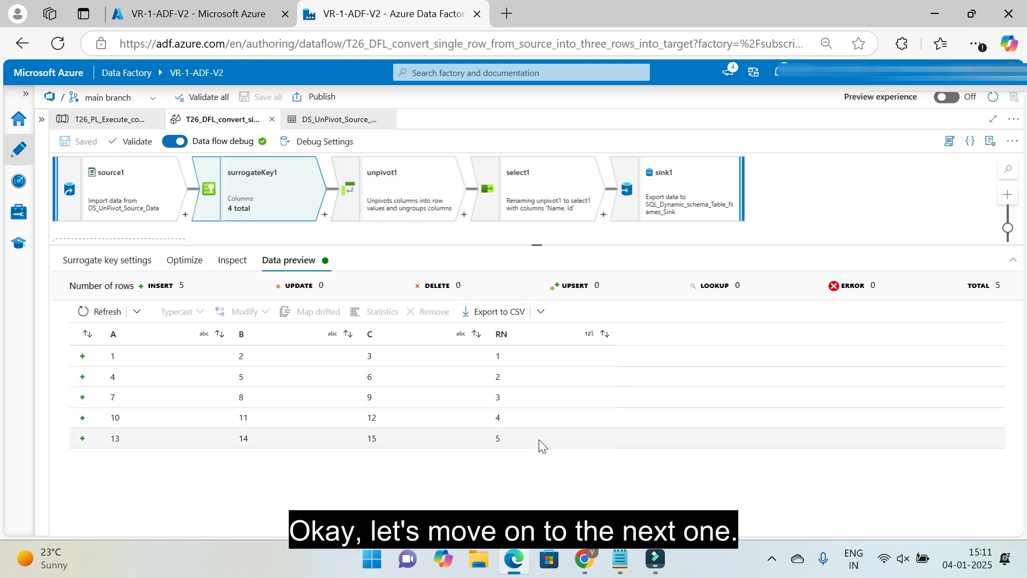
# Check unpivot1's ungroup-by column and compare it with the surrogateKey1 data preview
pyautogui.click(406, 201)
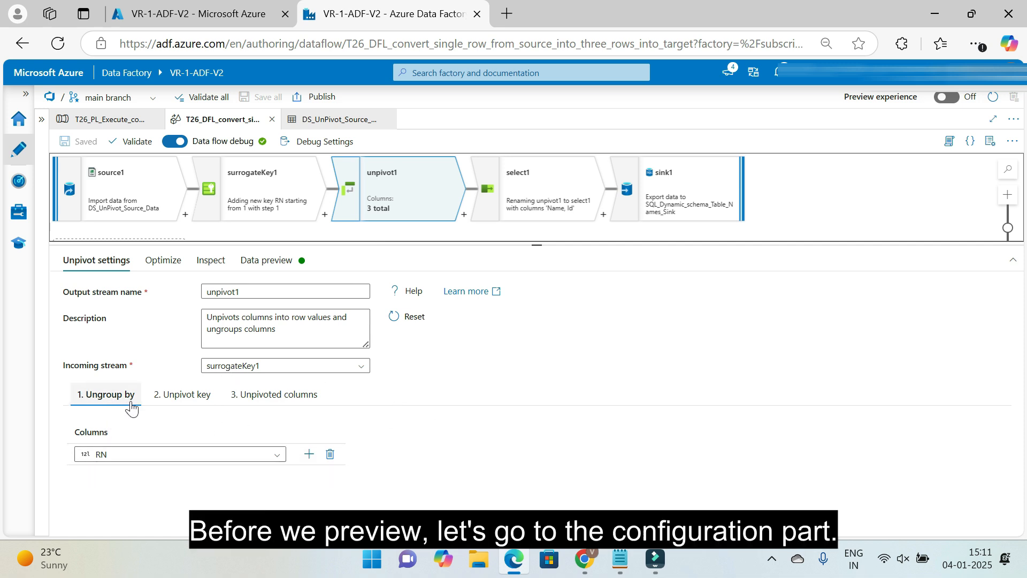
pyautogui.moveTo(117, 482)
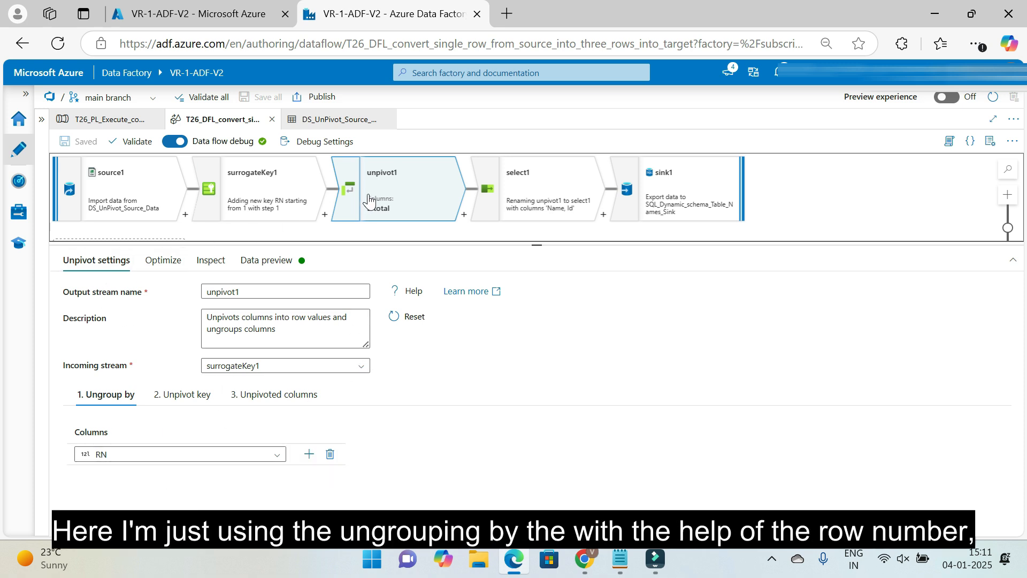
pyautogui.click(257, 196)
pyautogui.click(289, 260)
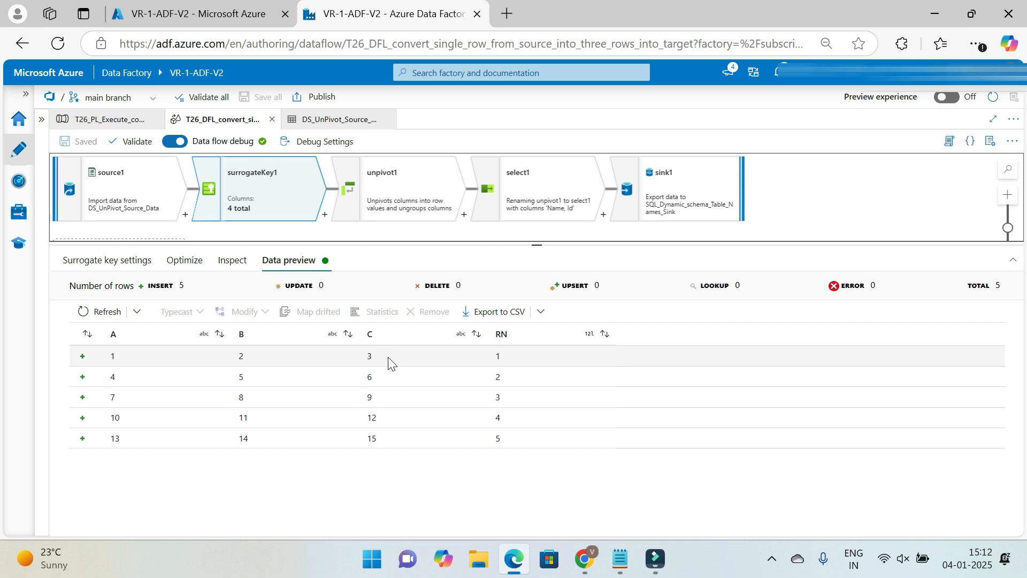
# Examine the unpivot1 transformation's ungroup-by, unpivot key and unpivoted columns settings
pyautogui.click(394, 190)
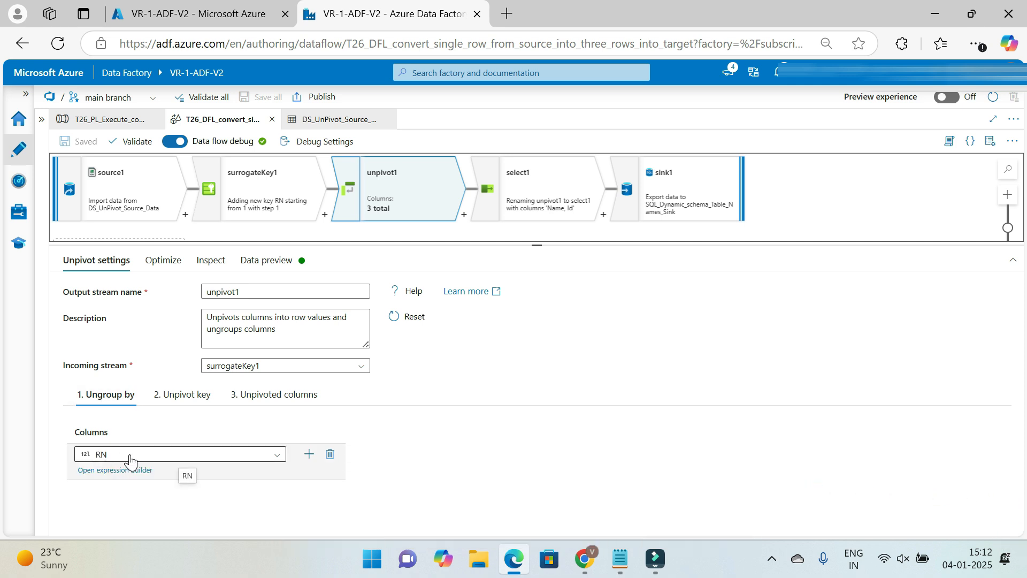
pyautogui.click(182, 394)
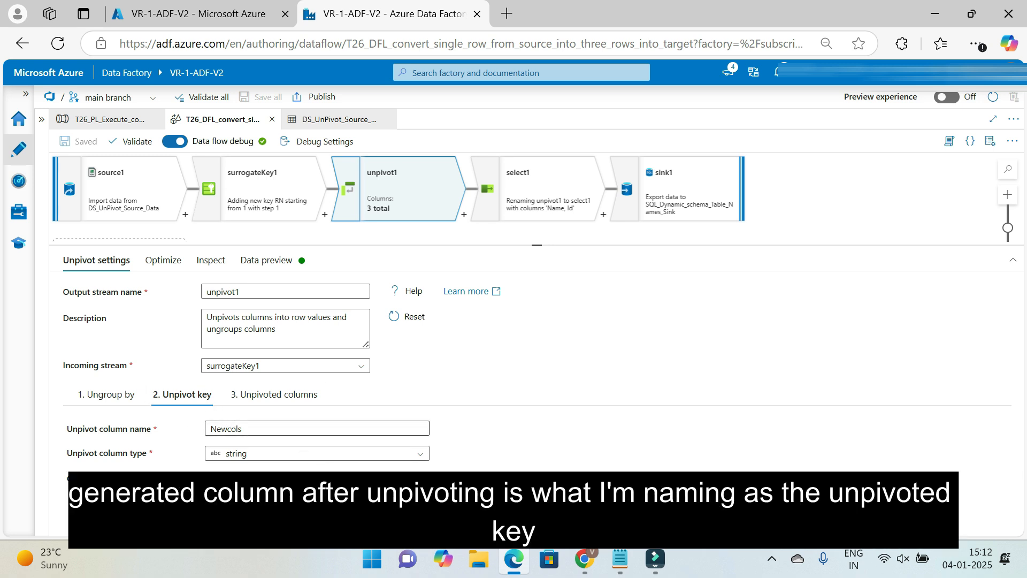
pyautogui.click(274, 394)
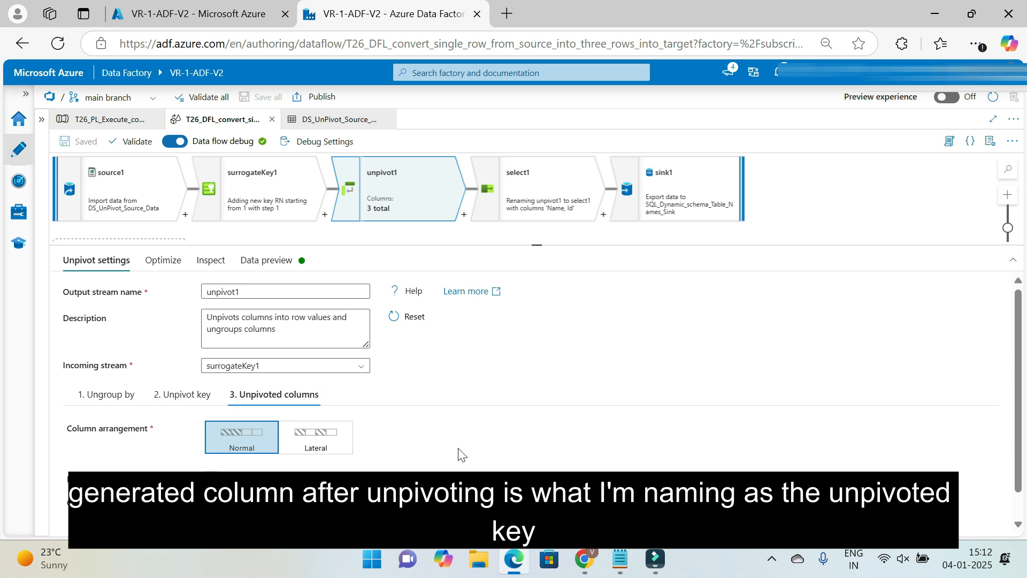
pyautogui.scroll(-1, 458, 455)
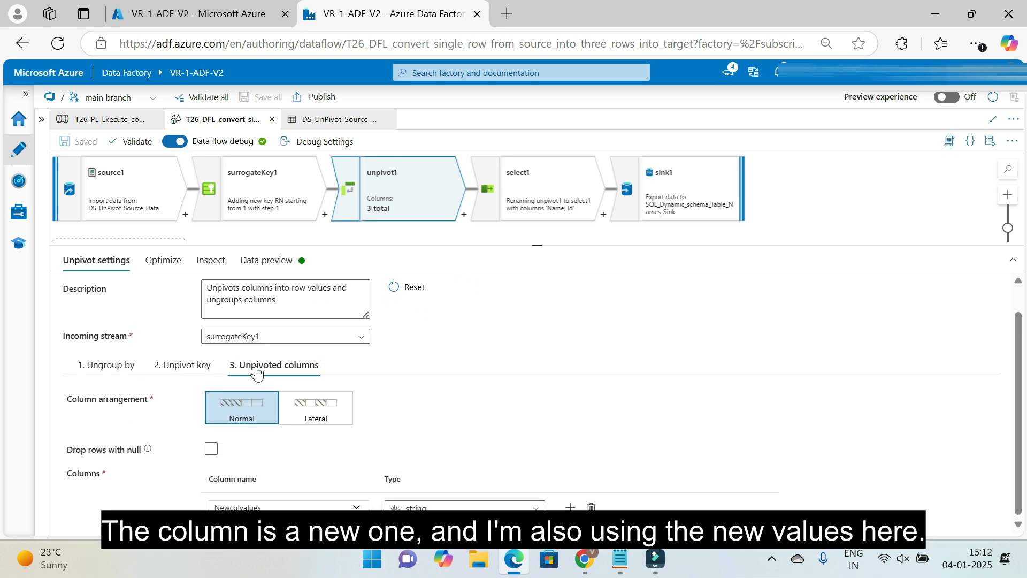
pyautogui.click(183, 365)
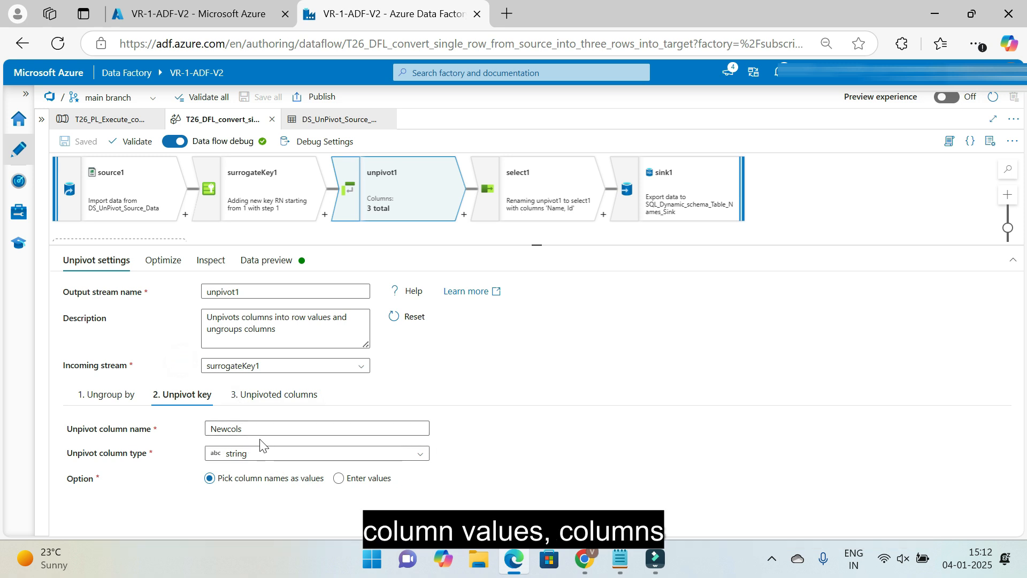
pyautogui.click(274, 395)
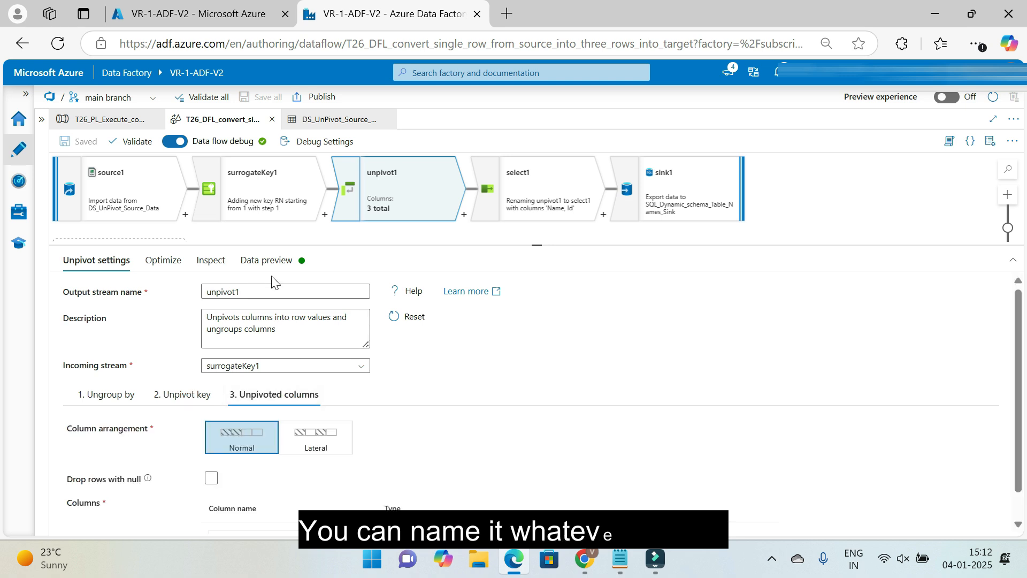
# Refresh the unpivot1 data preview and examine the RN, Newcols and Newcolvalues columns across all rows
pyautogui.click(269, 261)
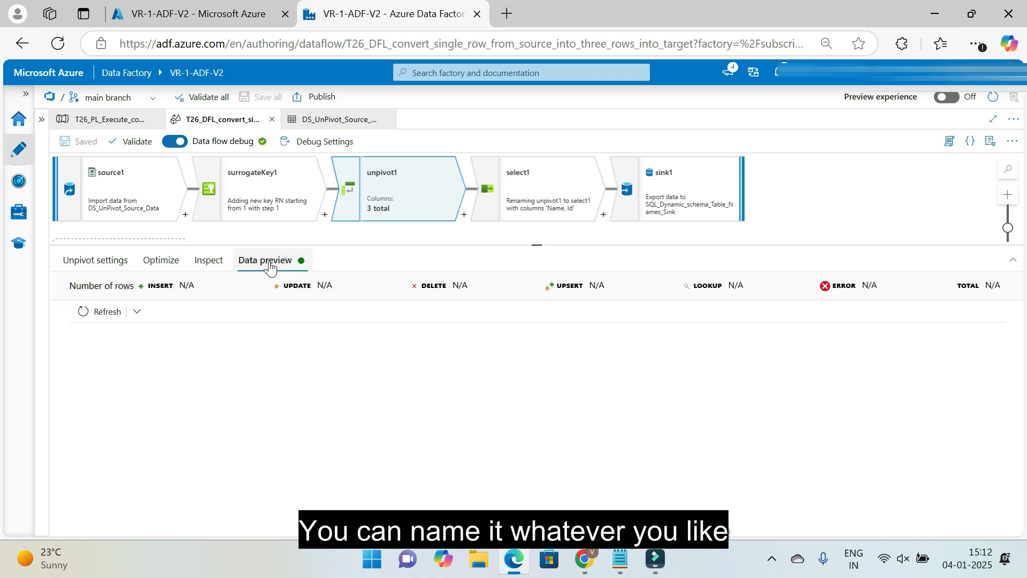
pyautogui.click(104, 312)
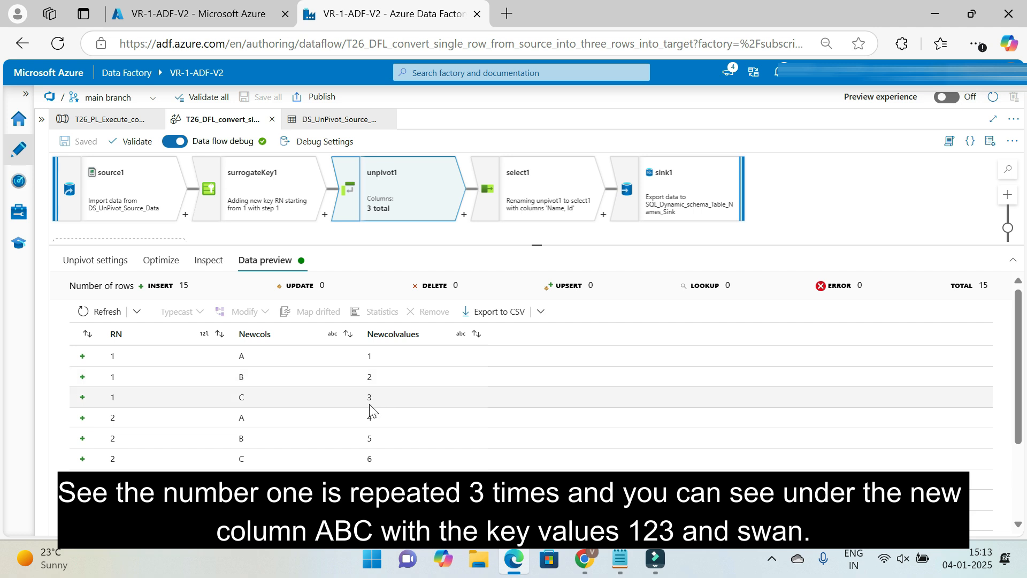
pyautogui.scroll(-5, 178, 433)
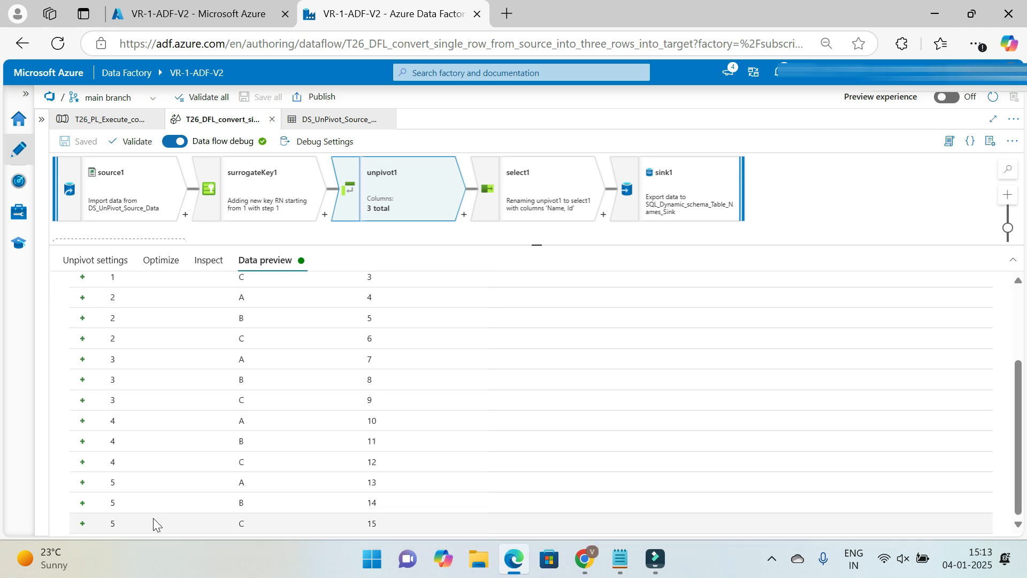
pyautogui.scroll(5, 142, 489)
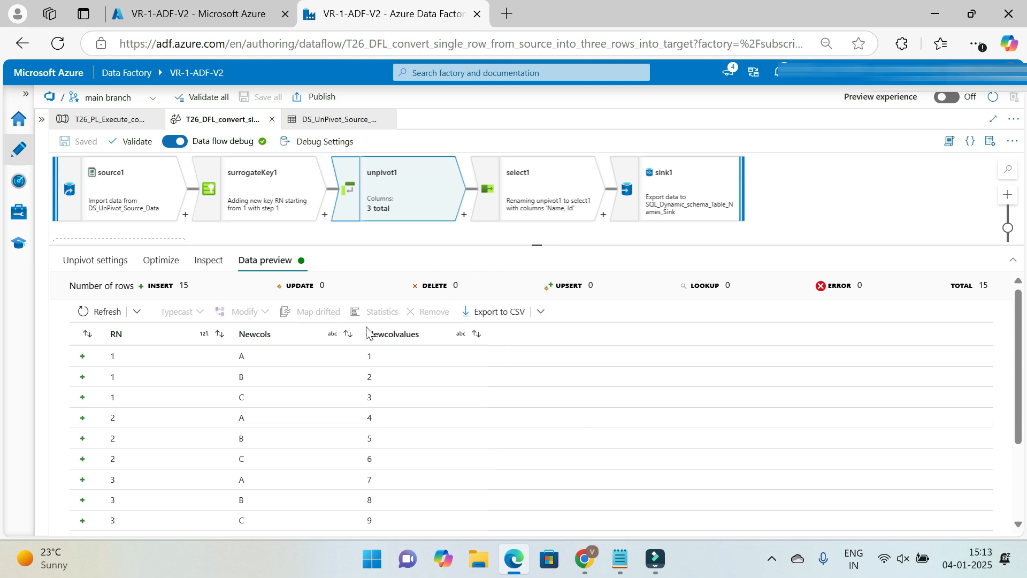
pyautogui.scroll(-5, 142, 495)
pyautogui.scroll(5, 164, 482)
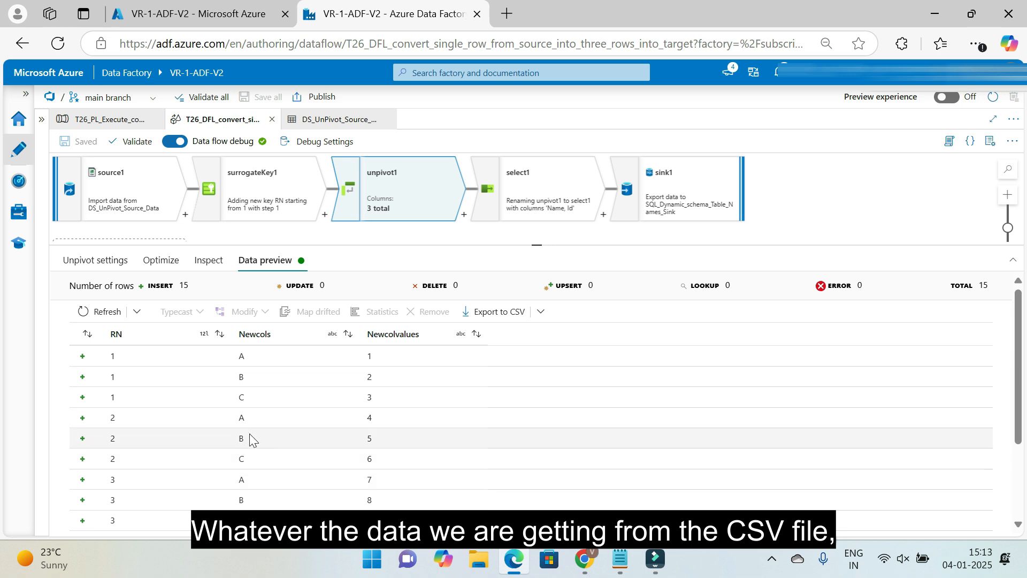
pyautogui.scroll(-5, 327, 449)
pyautogui.scroll(5, 131, 353)
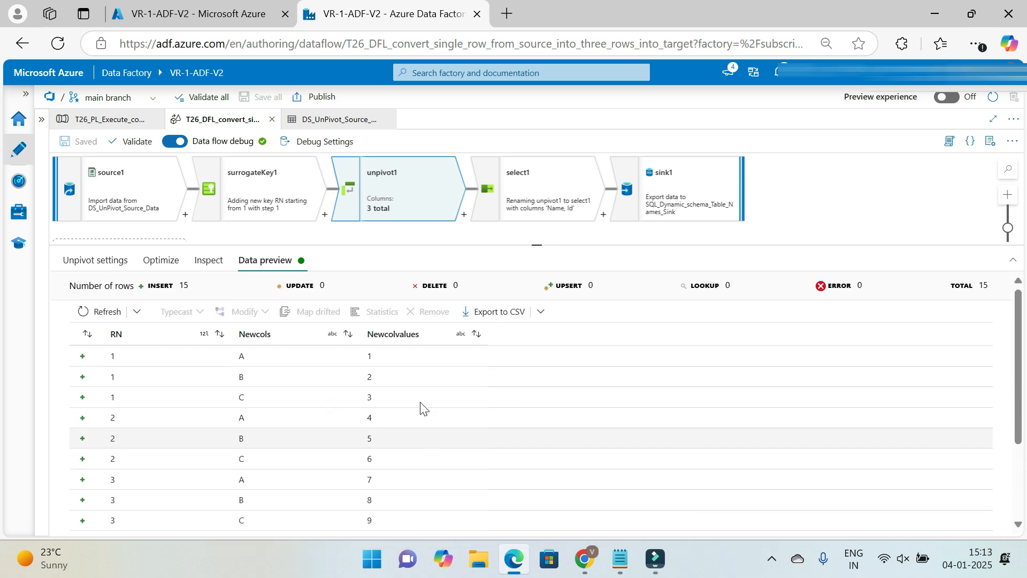
pyautogui.scroll(-5, 407, 412)
pyautogui.scroll(5, 372, 495)
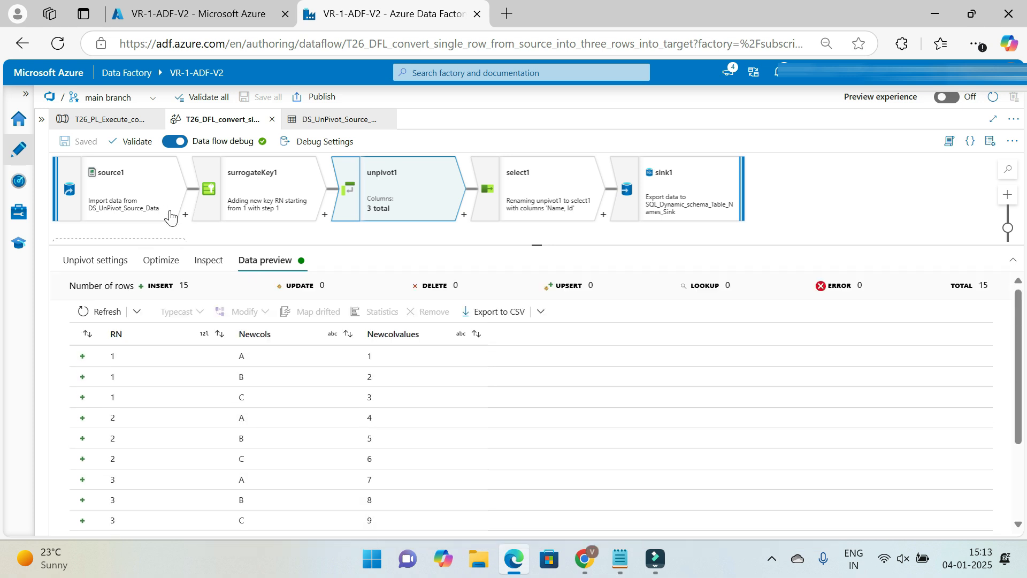
pyautogui.scroll(-3, 375, 433)
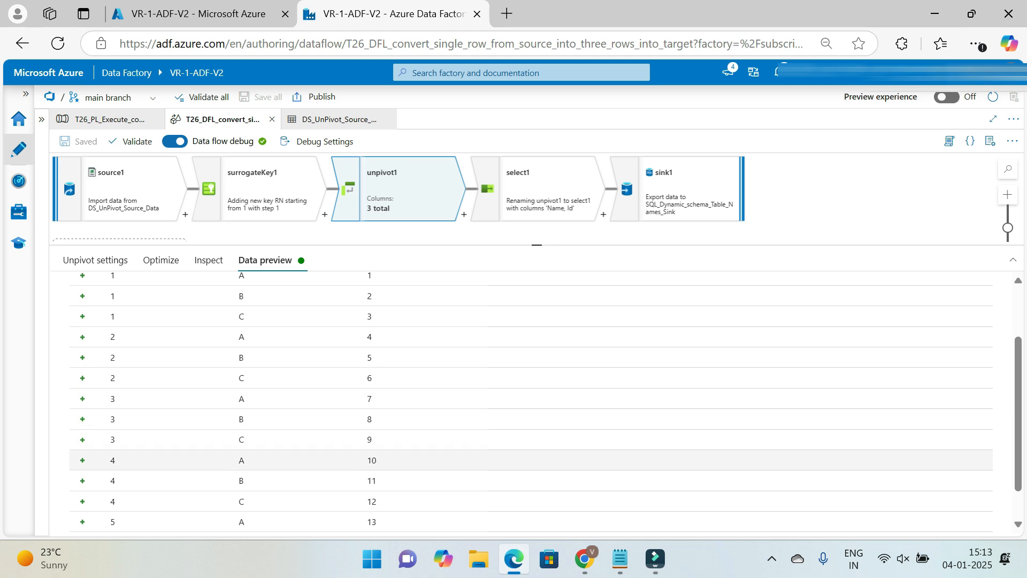
pyautogui.scroll(-1, 375, 434)
pyautogui.scroll(5, 367, 471)
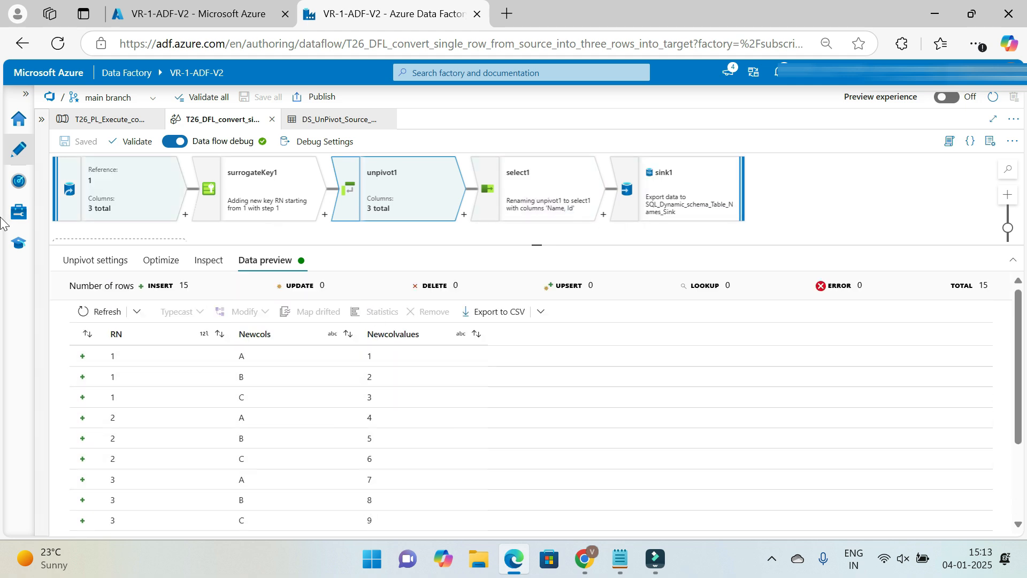
# Compare select1's input column mappings with the columns in the unpivot1 data preview
pyautogui.click(551, 181)
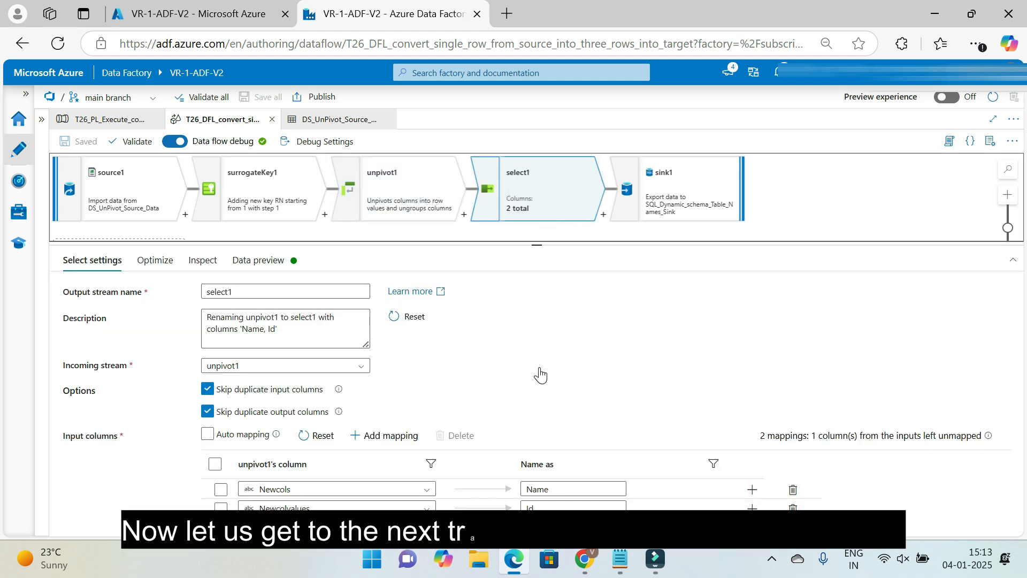
pyautogui.click(396, 199)
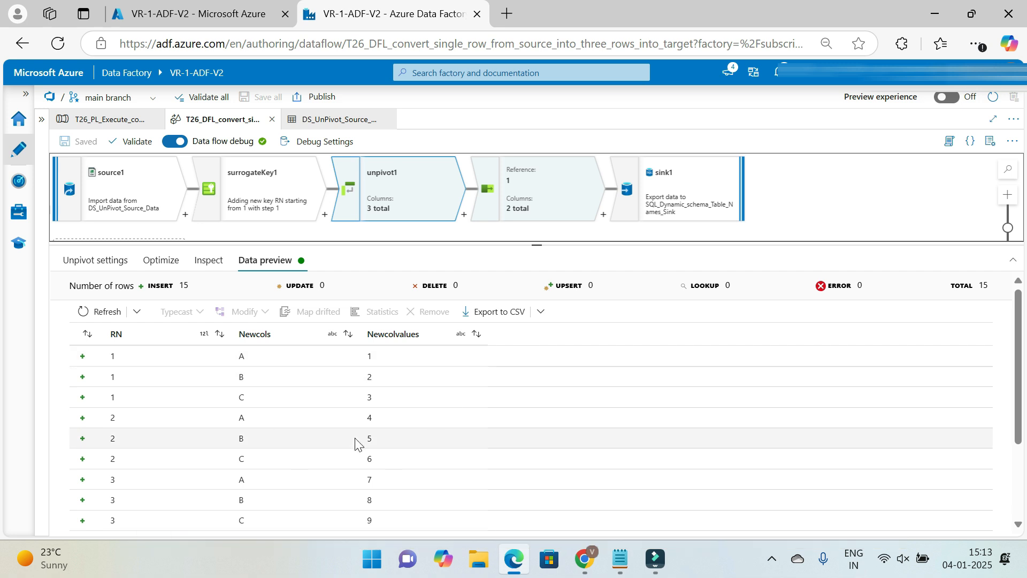
pyautogui.click(537, 194)
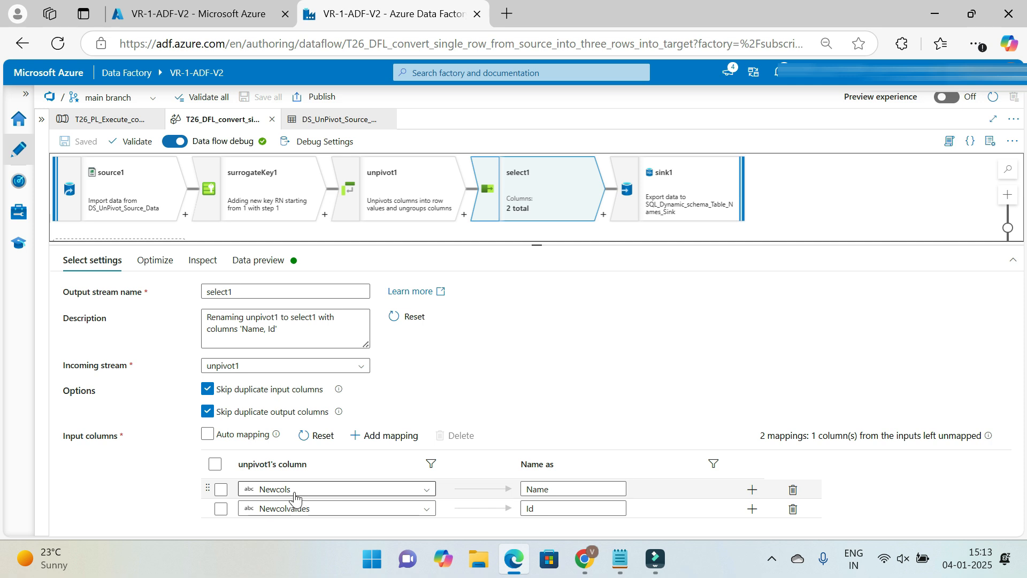
# Check unpivot1's unpivot key and unpivoted columns settings against the source columns mapped in select1
pyautogui.click(385, 200)
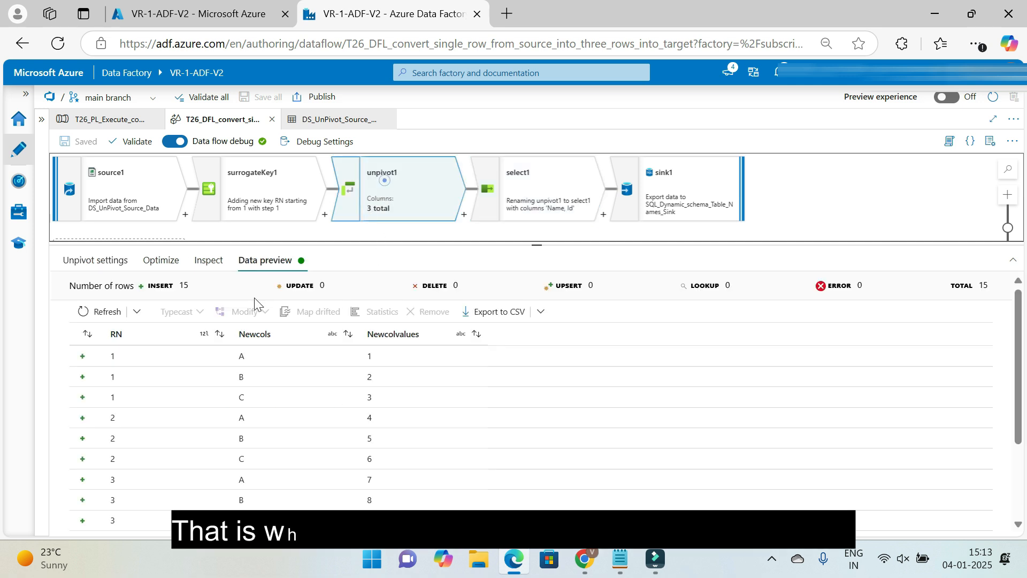
pyautogui.click(95, 260)
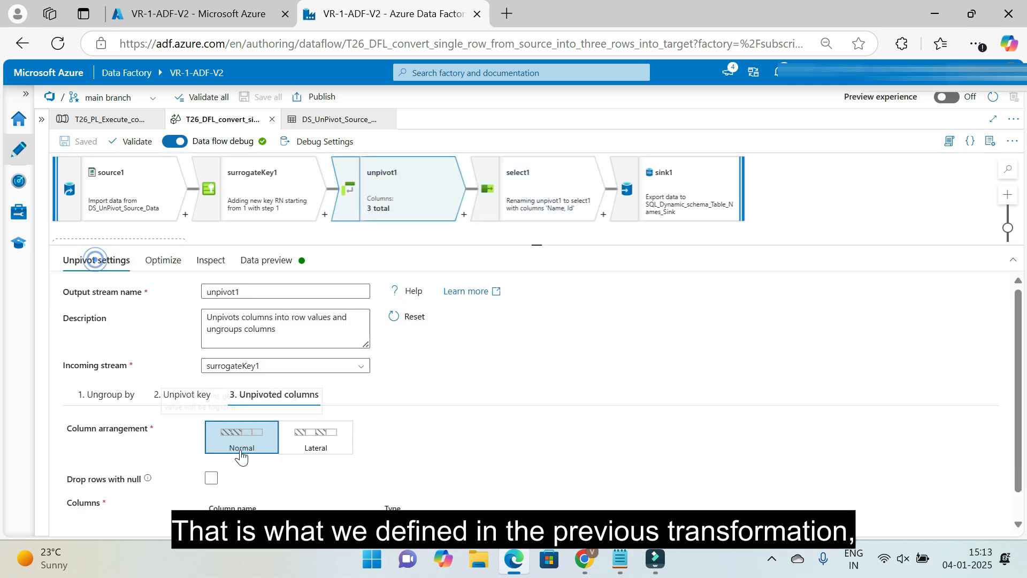
pyautogui.click(182, 395)
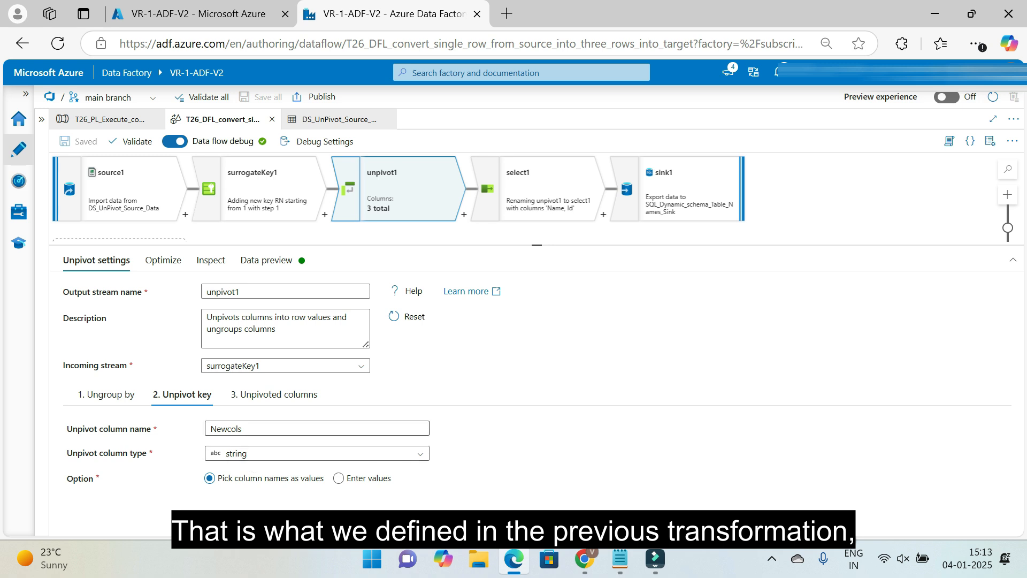
pyautogui.click(273, 402)
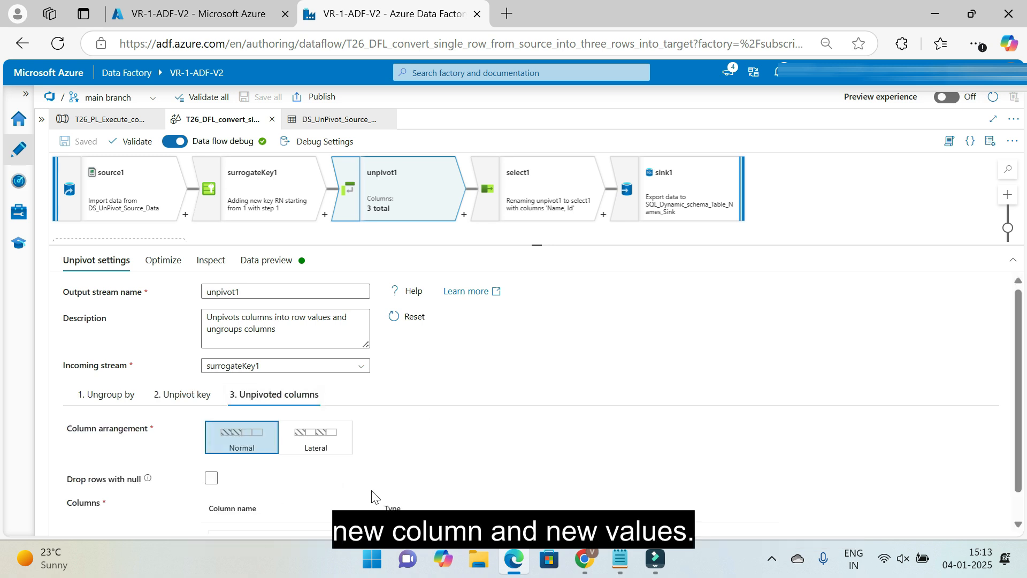
pyautogui.scroll(-1, 232, 513)
pyautogui.click(537, 168)
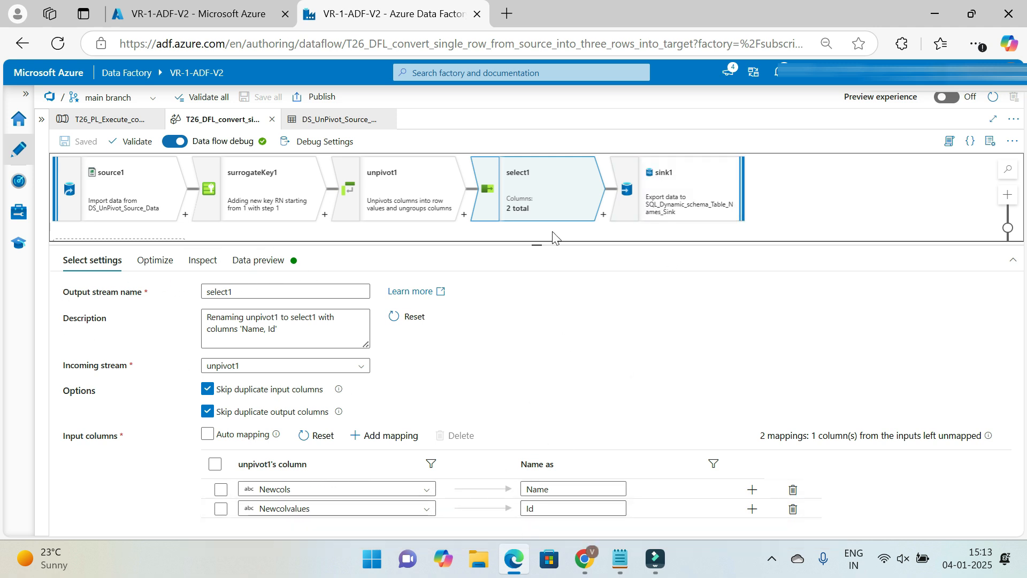
# Examine sink1's dataset, update method, table action and SQL script settings
pyautogui.click(686, 184)
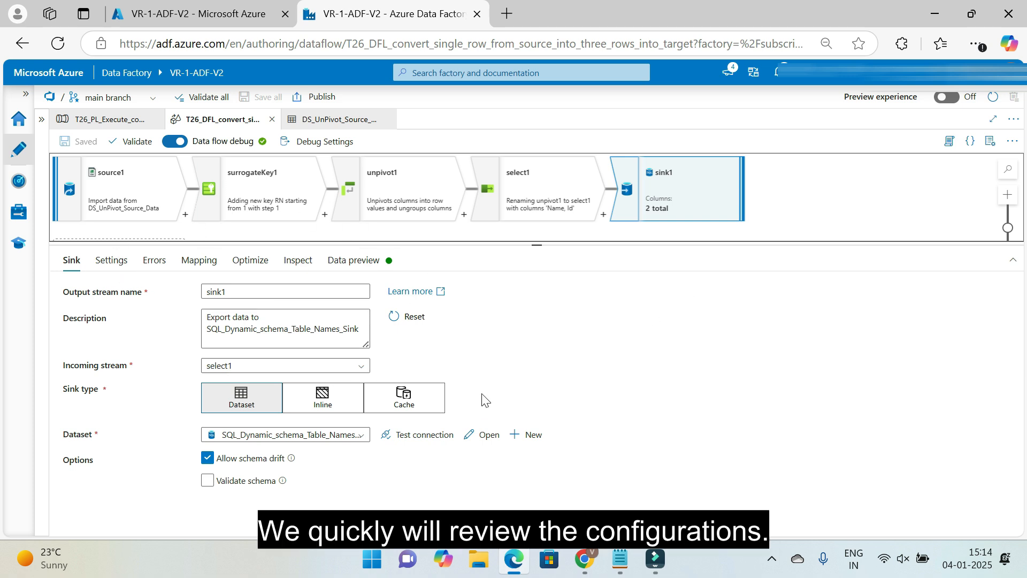
pyautogui.click(113, 260)
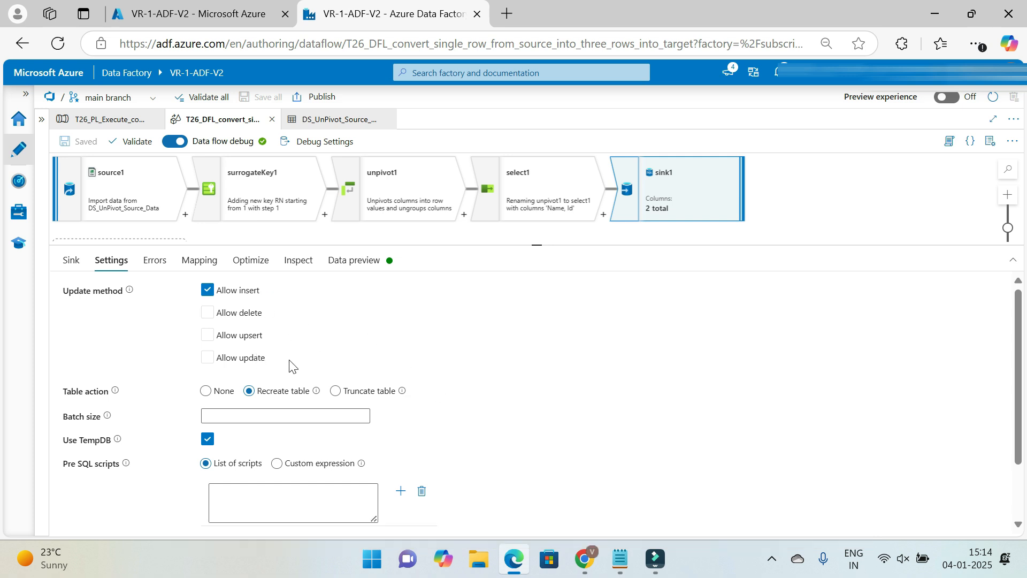
pyautogui.scroll(-2, 452, 364)
pyautogui.scroll(2, 451, 366)
pyautogui.scroll(-2, 132, 383)
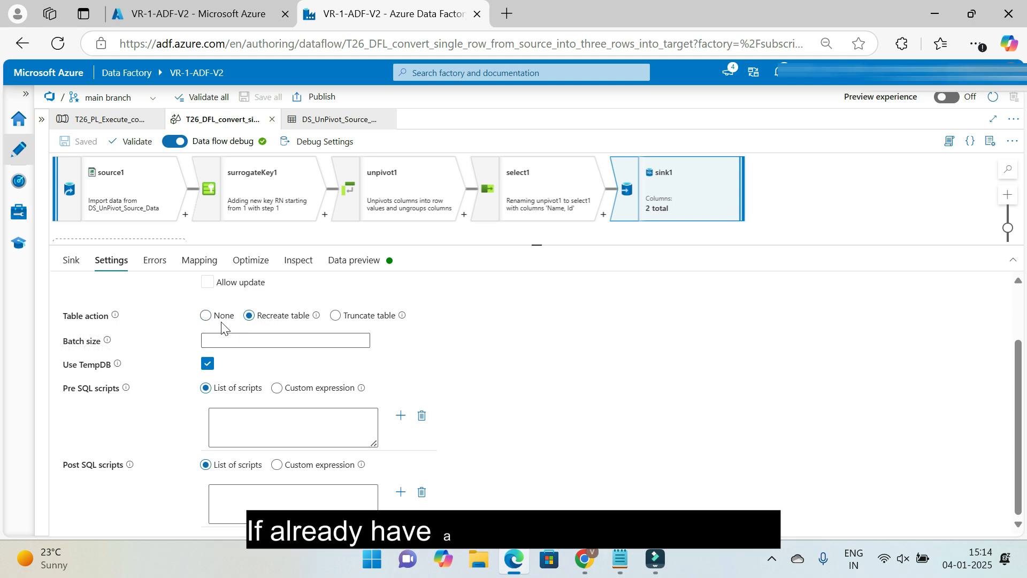
pyautogui.scroll(2, 452, 328)
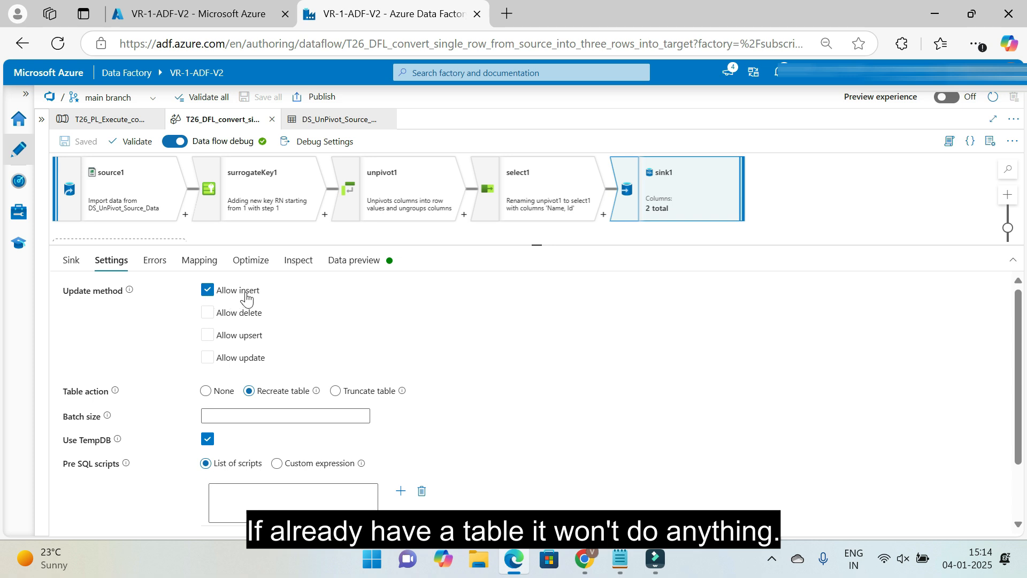
pyautogui.scroll(-2, 447, 360)
pyautogui.scroll(2, 444, 360)
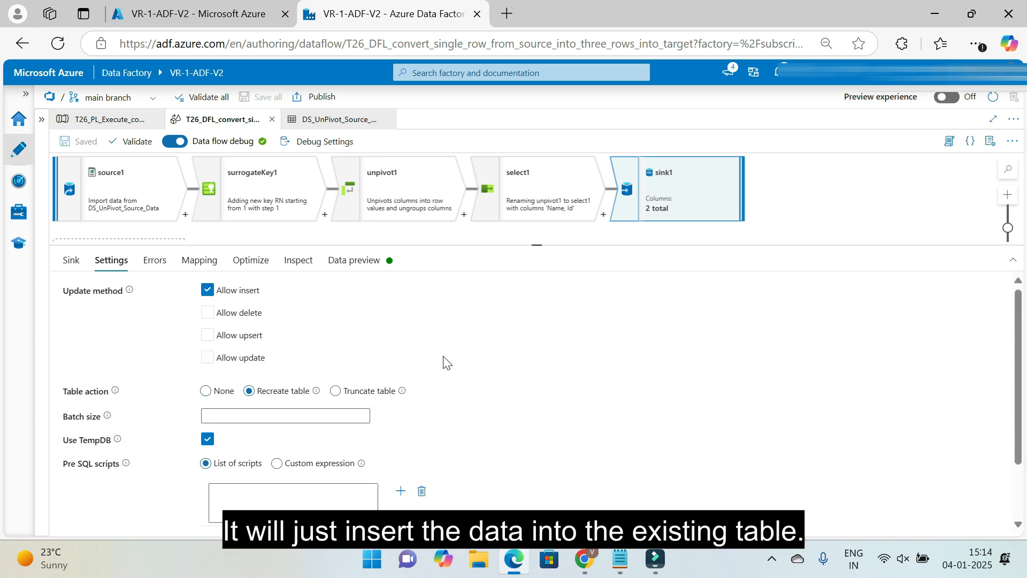
# Disable sink1's Use TempDB option to view the user DB schema setting, and enable it again
pyautogui.scroll(-2, 419, 339)
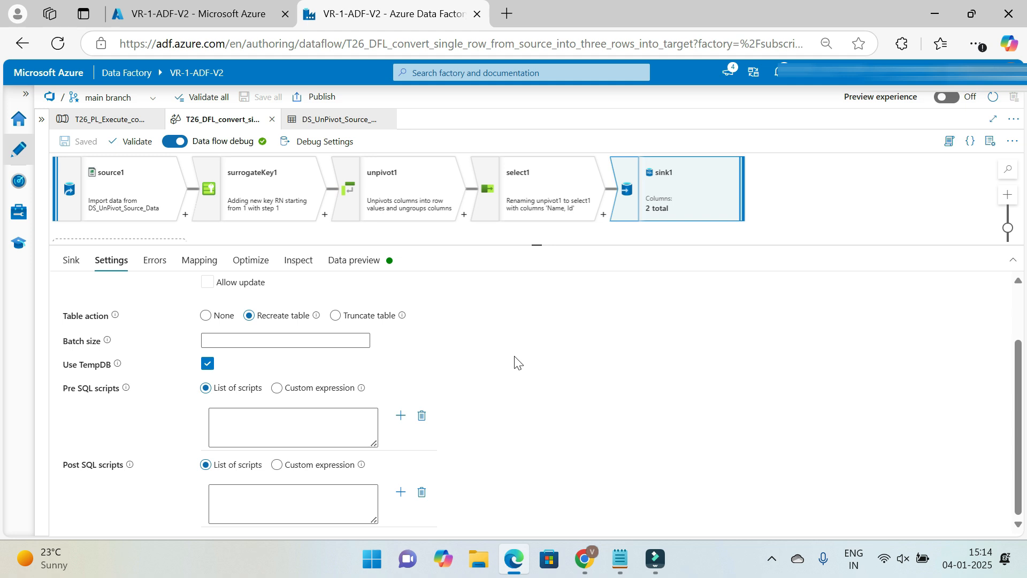
pyautogui.click(208, 364)
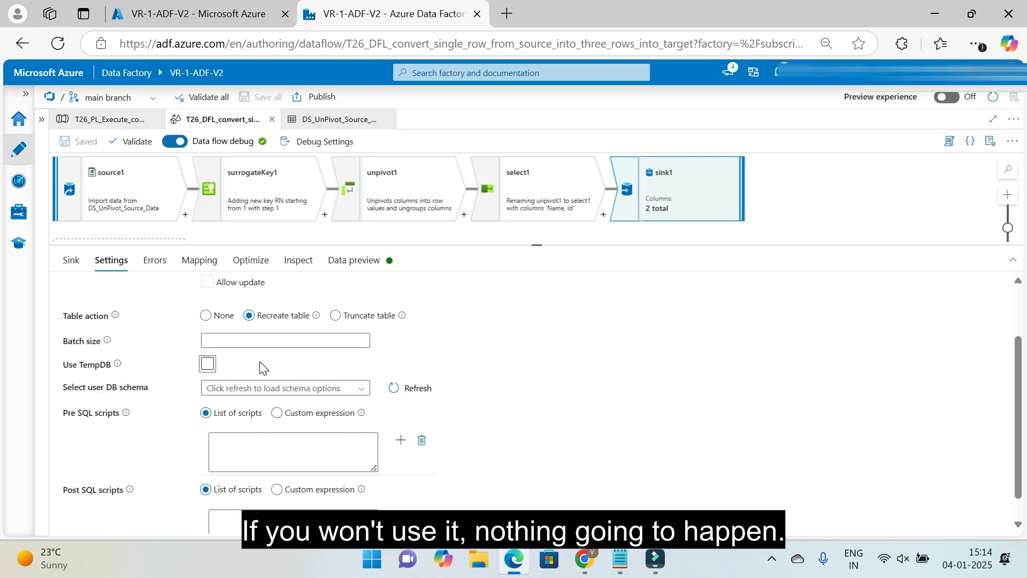
pyautogui.click(207, 364)
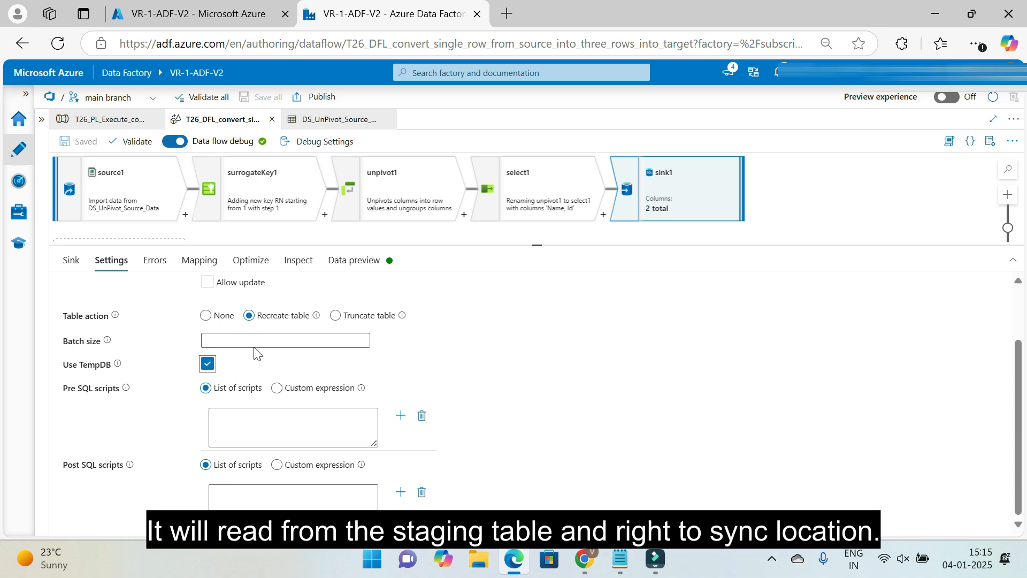
pyautogui.moveTo(119, 373)
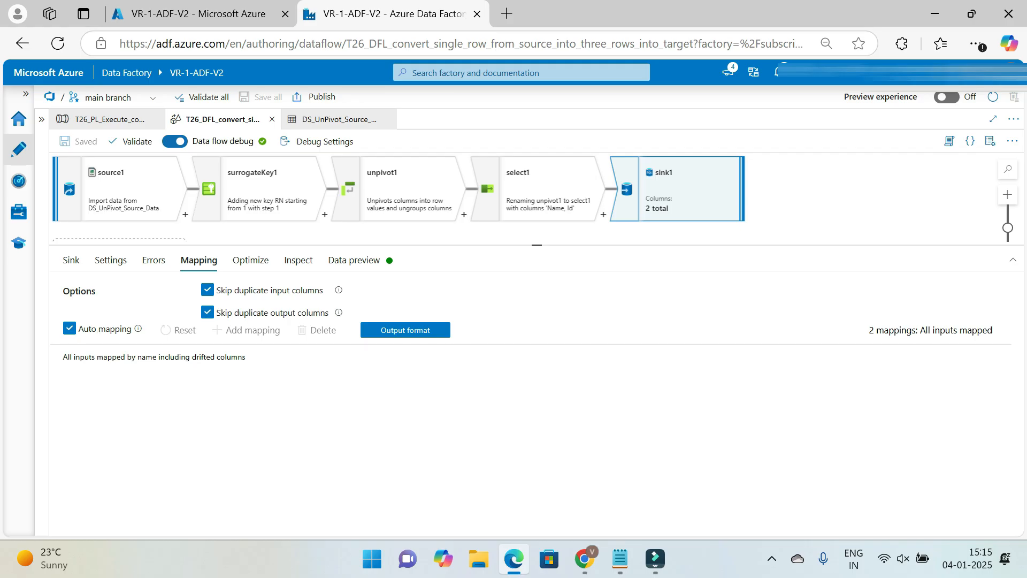
# Refresh the sink1 data preview and examine the Name and Id output rows
pyautogui.click(369, 260)
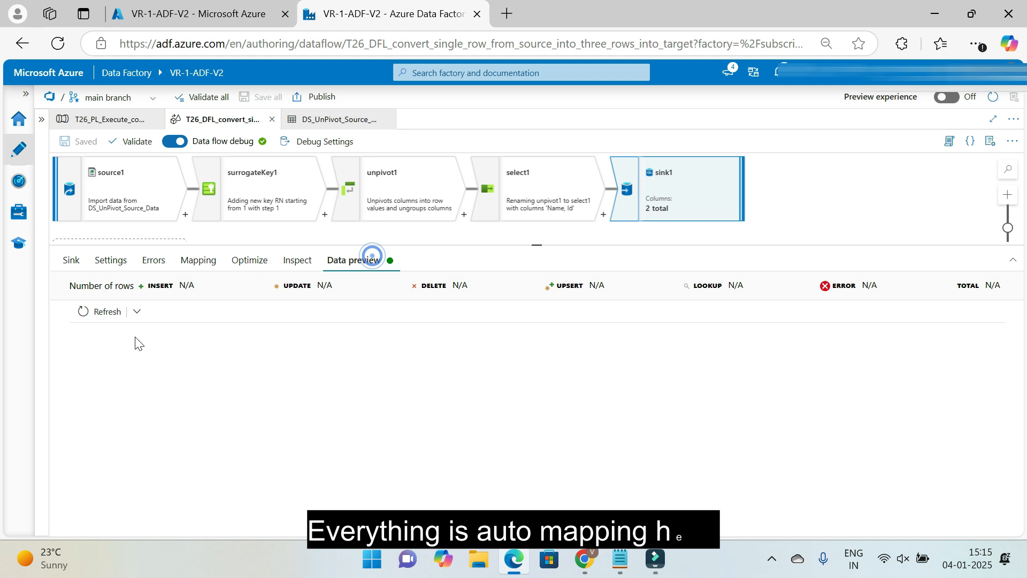
pyautogui.click(103, 311)
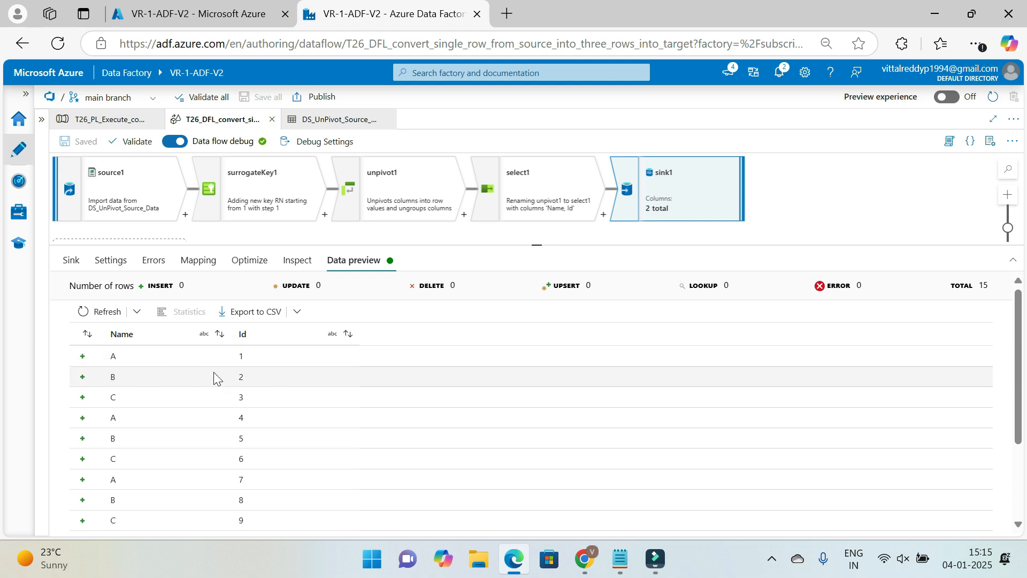
pyautogui.scroll(-3, 222, 455)
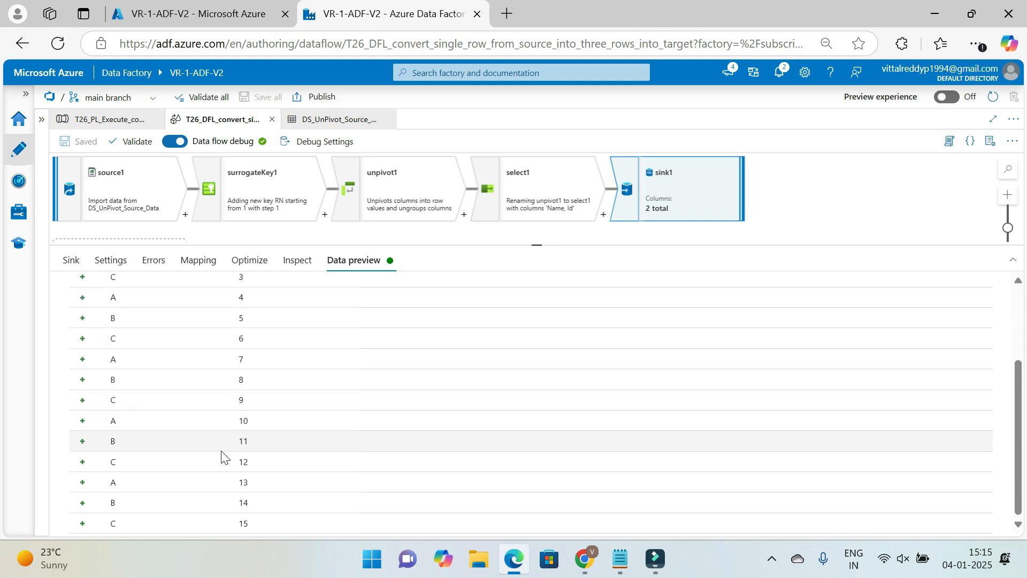